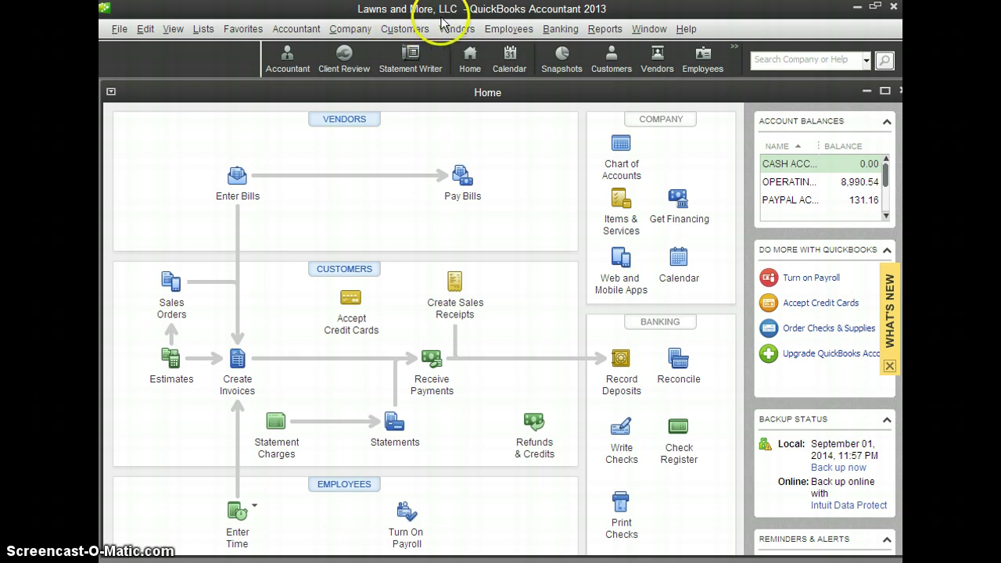
Run Help > Update QuickBooks with Get Updates, then close the window when the update finishes.
{"action": "left_click", "coordinate": [687, 30]}
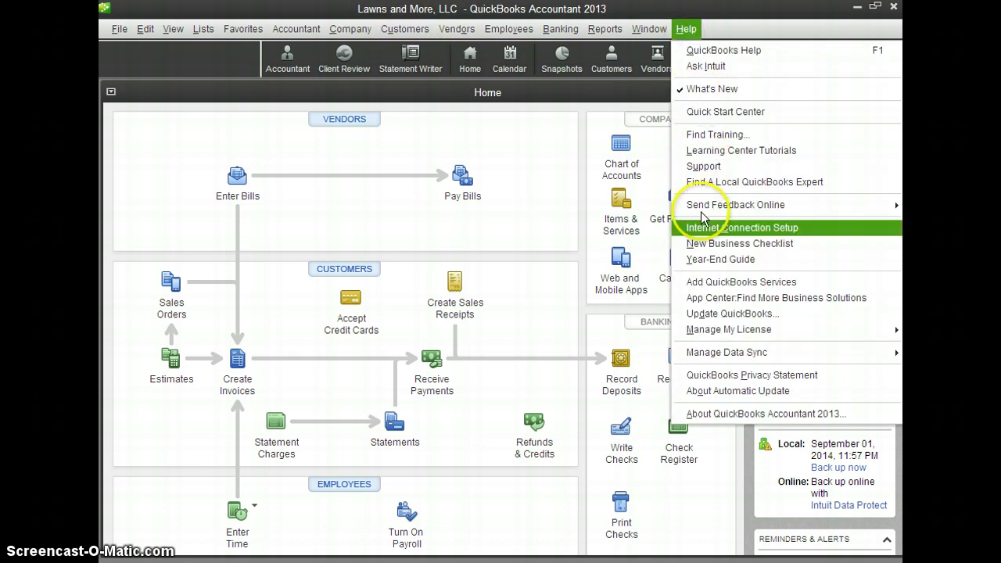
{"action": "left_click", "coordinate": [708, 316]}
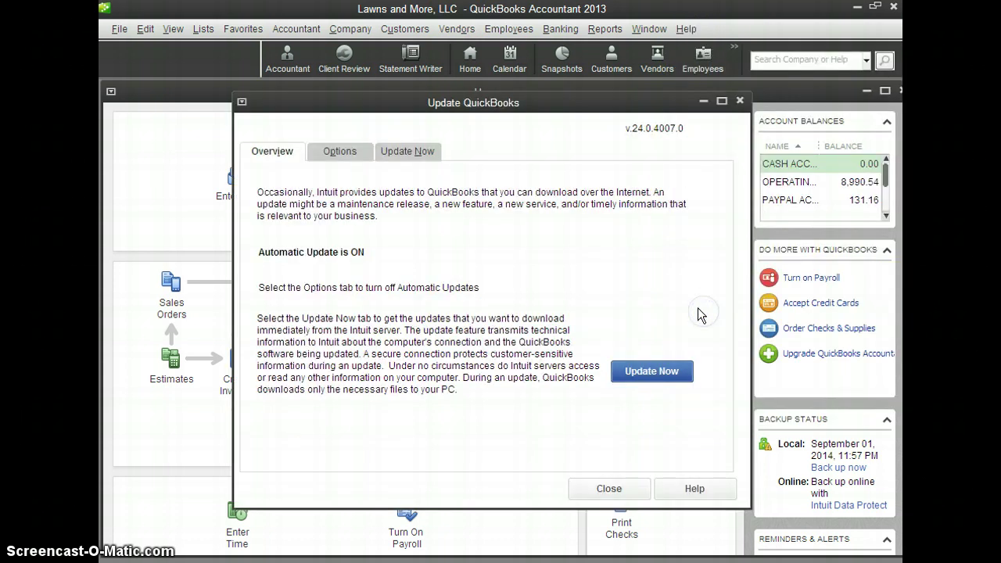
{"action": "left_click", "coordinate": [653, 371]}
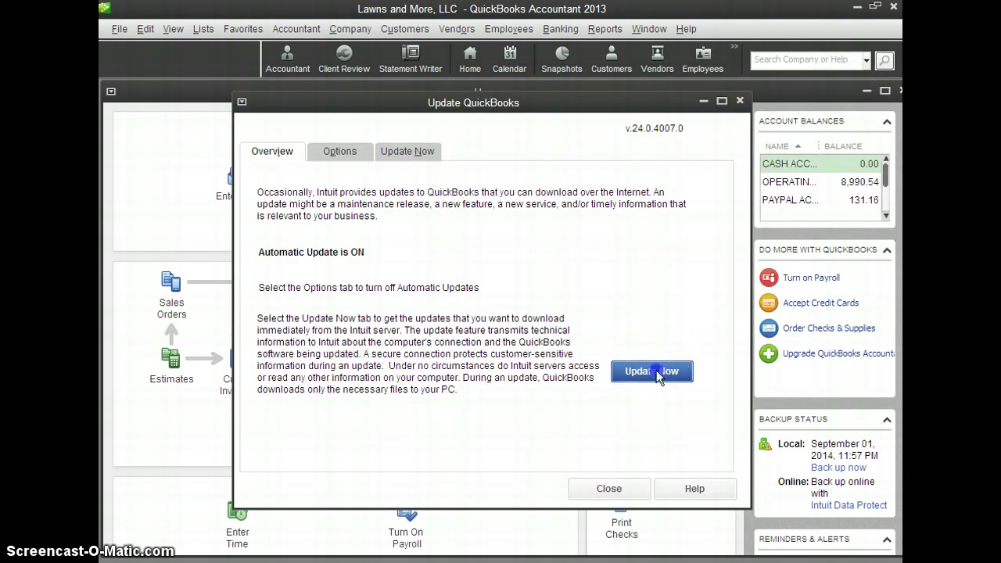
{"action": "left_click", "coordinate": [587, 376]}
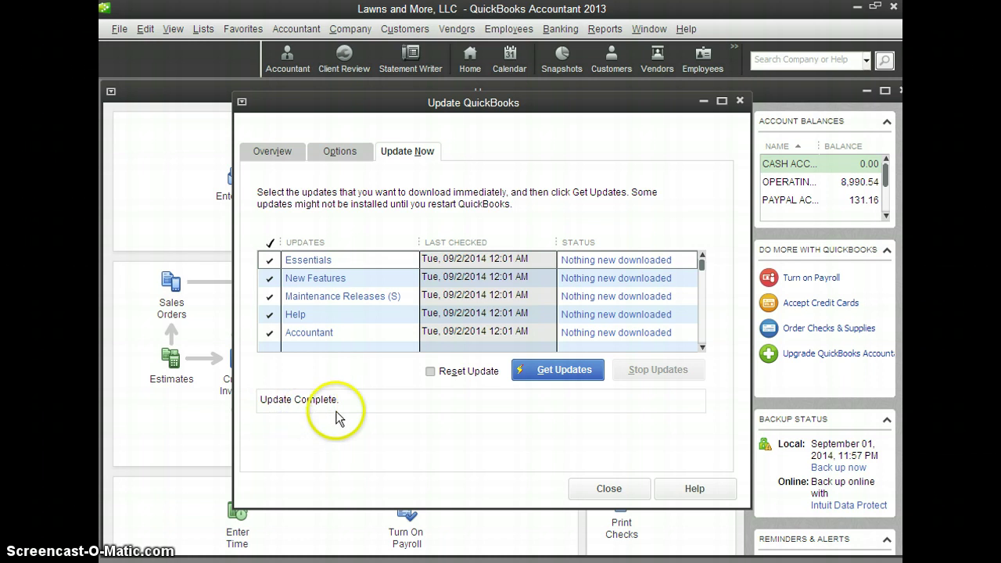
{"action": "left_click", "coordinate": [601, 488]}
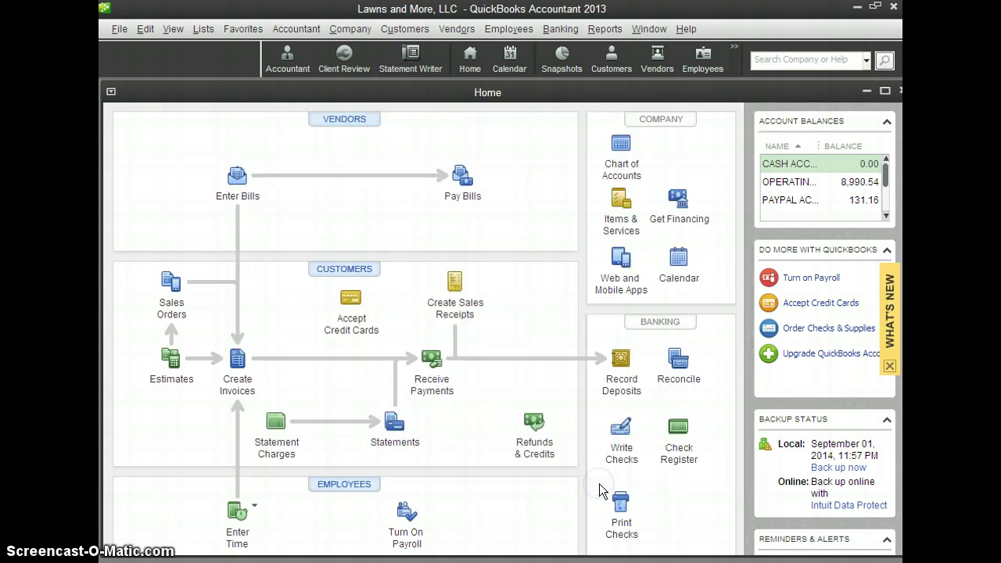
Run File > Utilities > Verify Data and acknowledge the no-problems result.
{"action": "left_click", "coordinate": [118, 29]}
{"action": "mouse_move", "coordinate": [153, 202]}
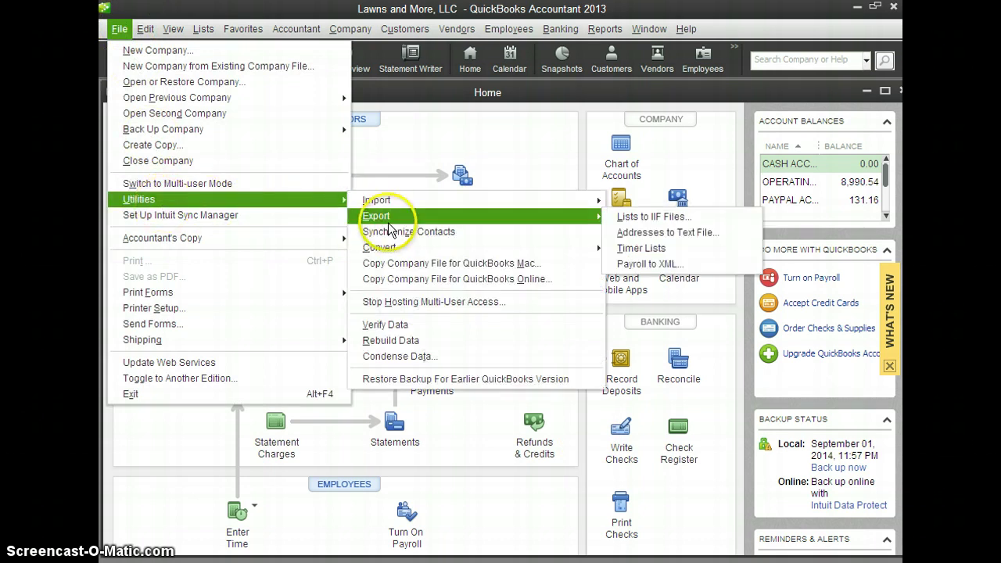
{"action": "left_click", "coordinate": [405, 326]}
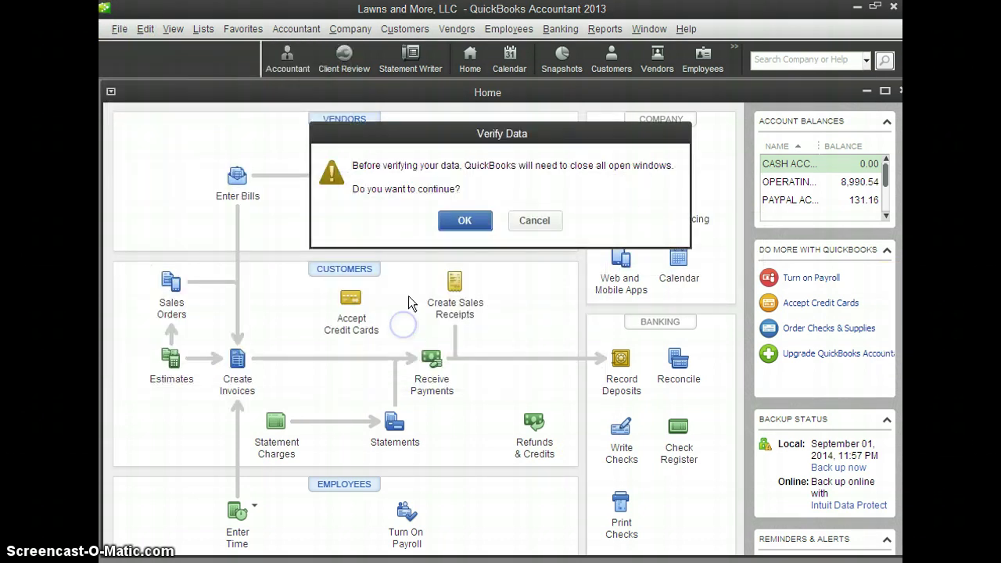
{"action": "left_click", "coordinate": [463, 227]}
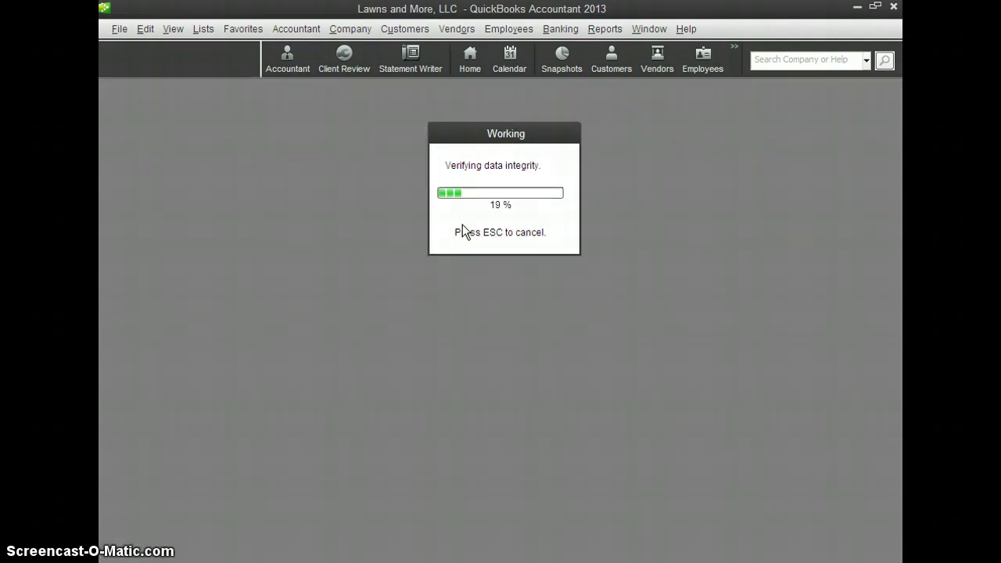
{"action": "left_click", "coordinate": [459, 229]}
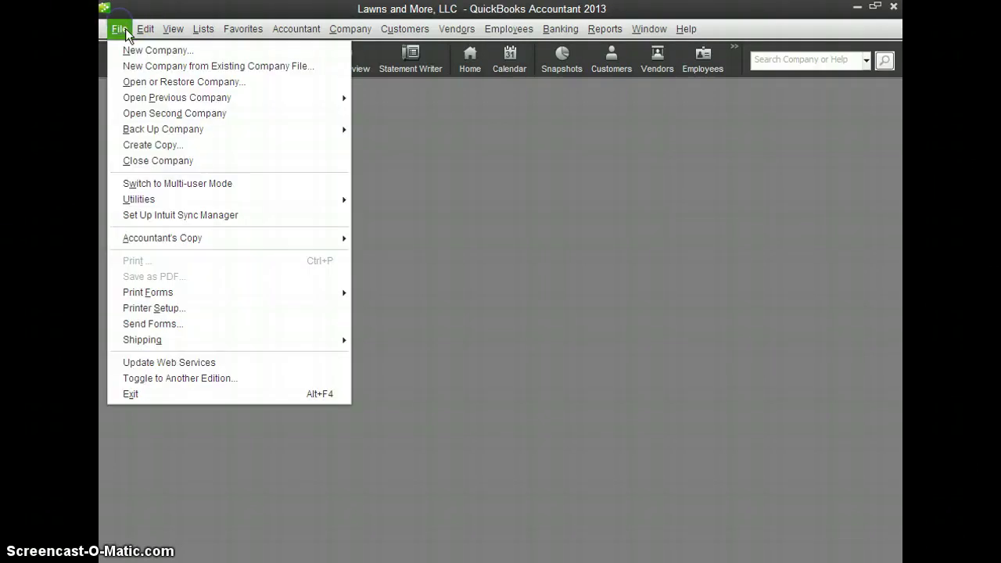
Run Rebuild Data, saving the required backup copy of the company file first.
{"action": "mouse_move", "coordinate": [151, 201]}
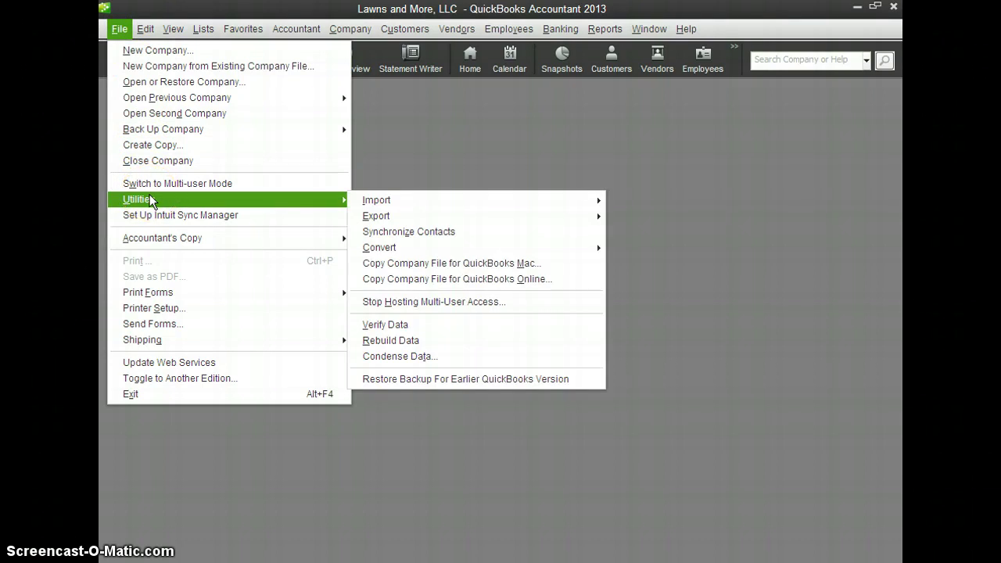
{"action": "left_click", "coordinate": [397, 350]}
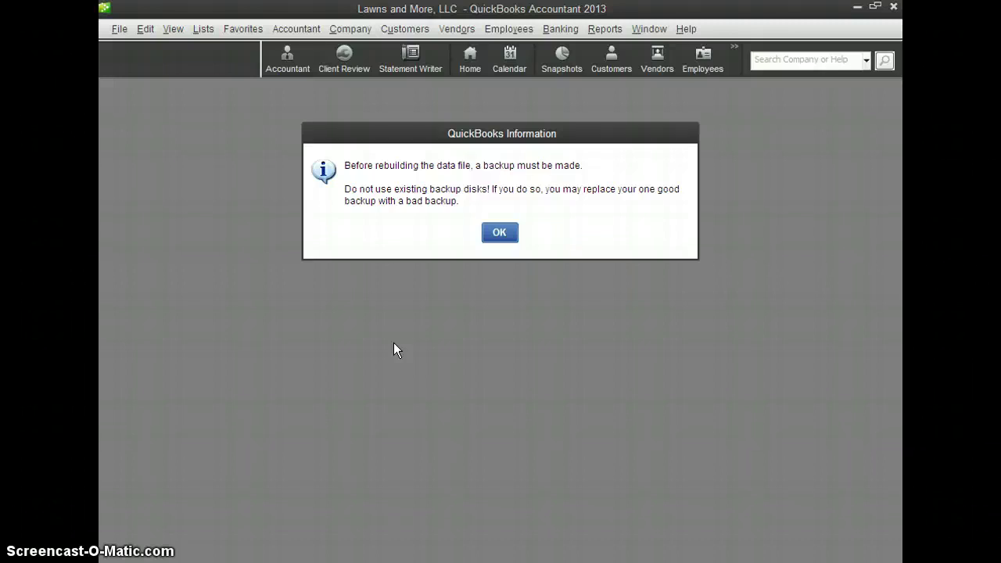
{"action": "left_click", "coordinate": [499, 232]}
{"action": "left_click", "coordinate": [506, 312]}
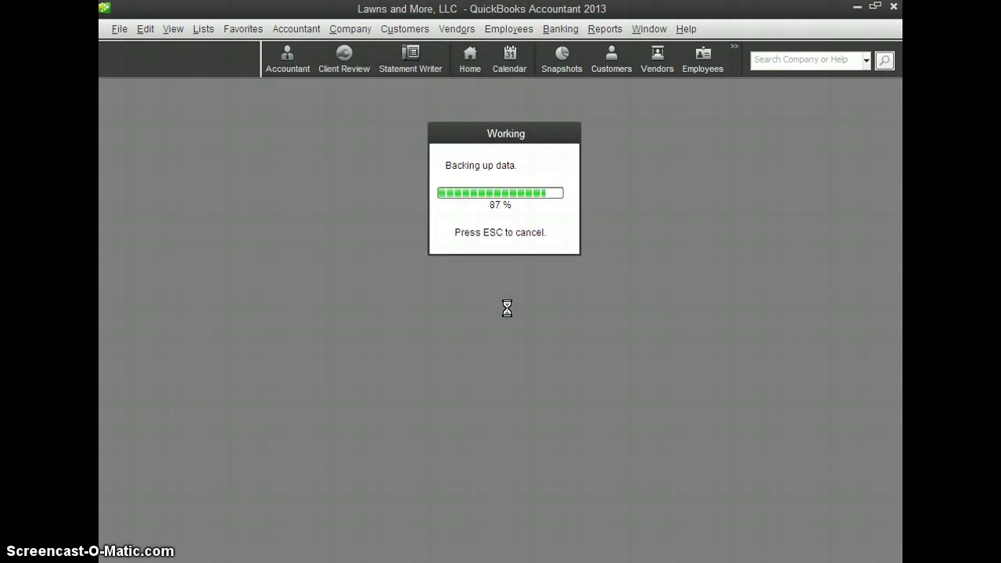
{"action": "left_click", "coordinate": [457, 322]}
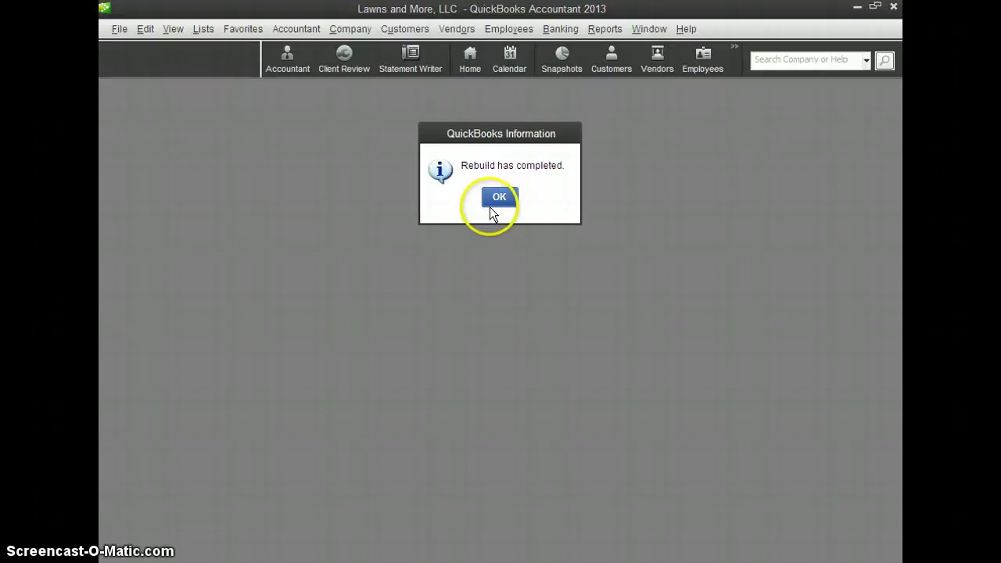
Dismiss the 'Rebuild has completed' message.
{"action": "left_click", "coordinate": [493, 199]}
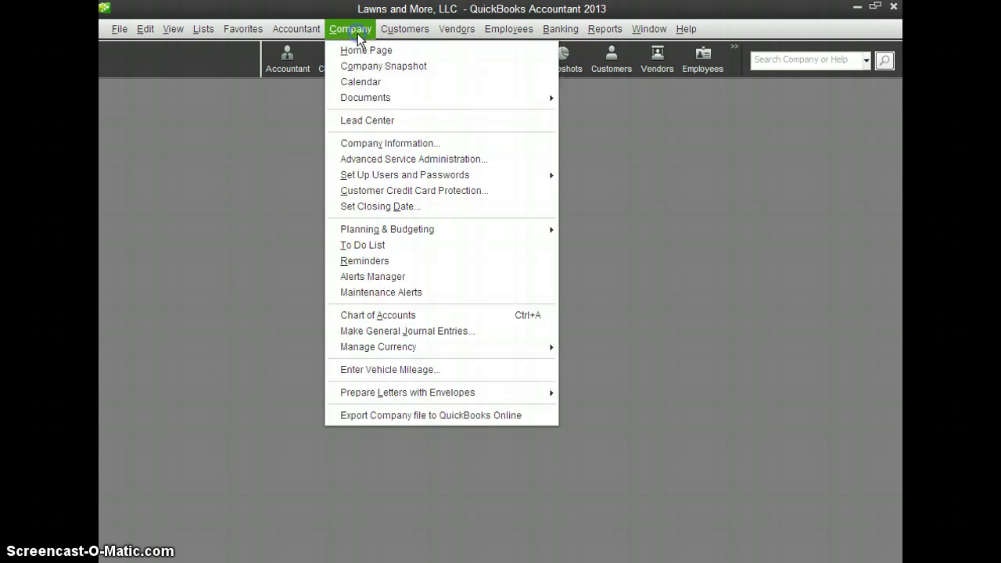
Start Export Company File to QuickBooks Online and sign in with the account user ID and password, accepting the Terms.
{"action": "left_click", "coordinate": [400, 418]}
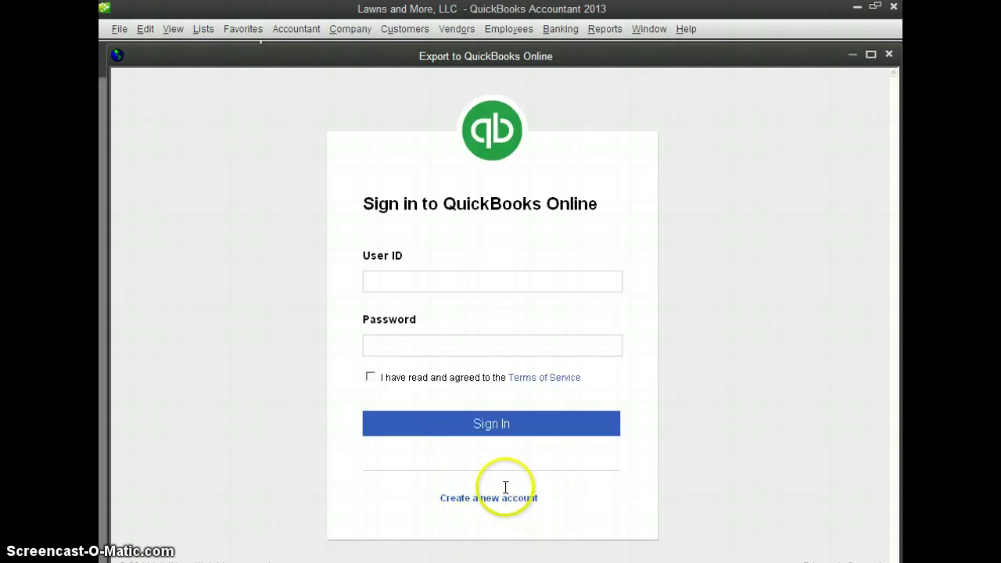
{"action": "left_click", "coordinate": [427, 282]}
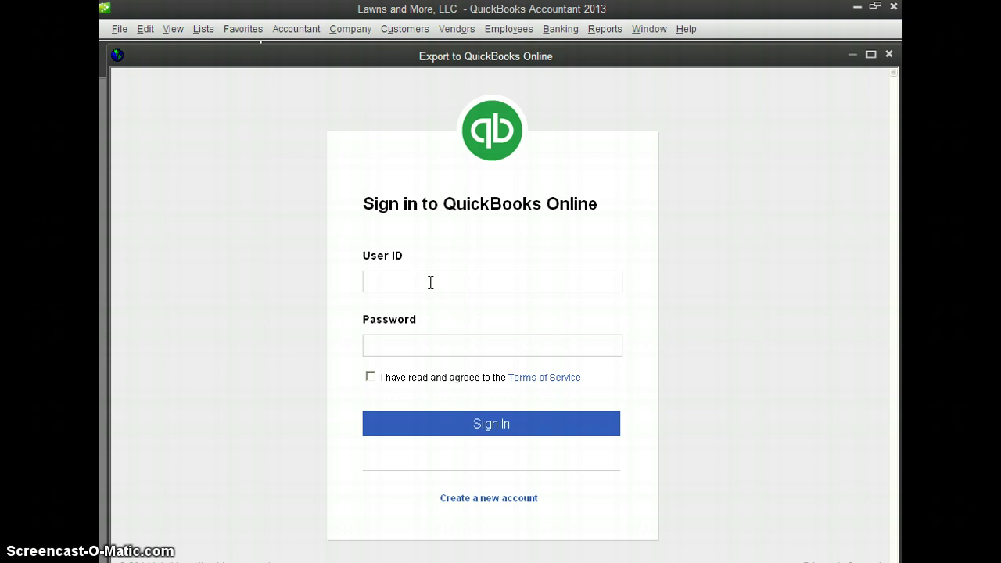
{"action": "type", "text": "jonesconsultingutah"}
{"action": "key", "text": "Tab"}
{"action": "type", "text": "••••••••"}
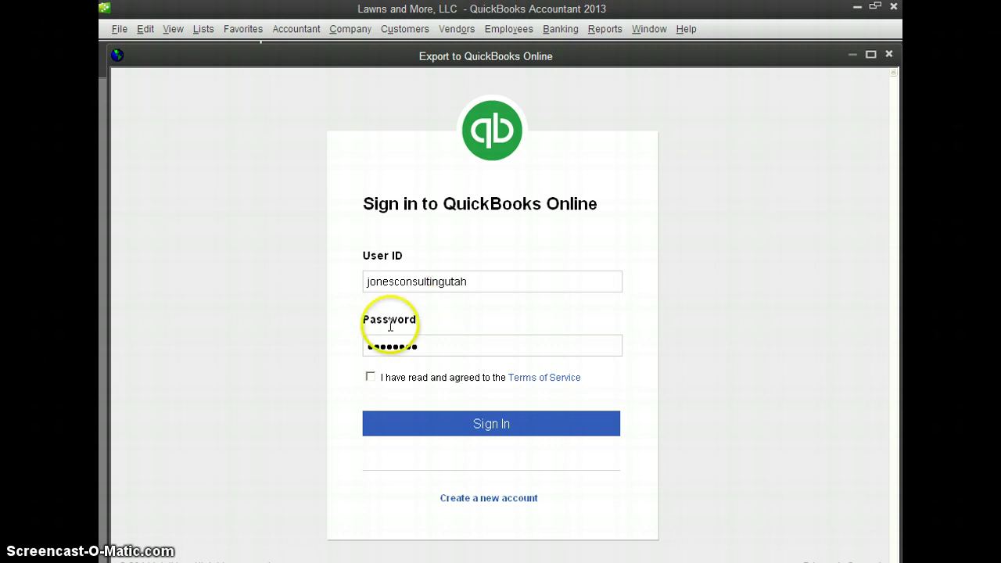
{"action": "left_click", "coordinate": [370, 379]}
{"action": "left_click", "coordinate": [415, 425]}
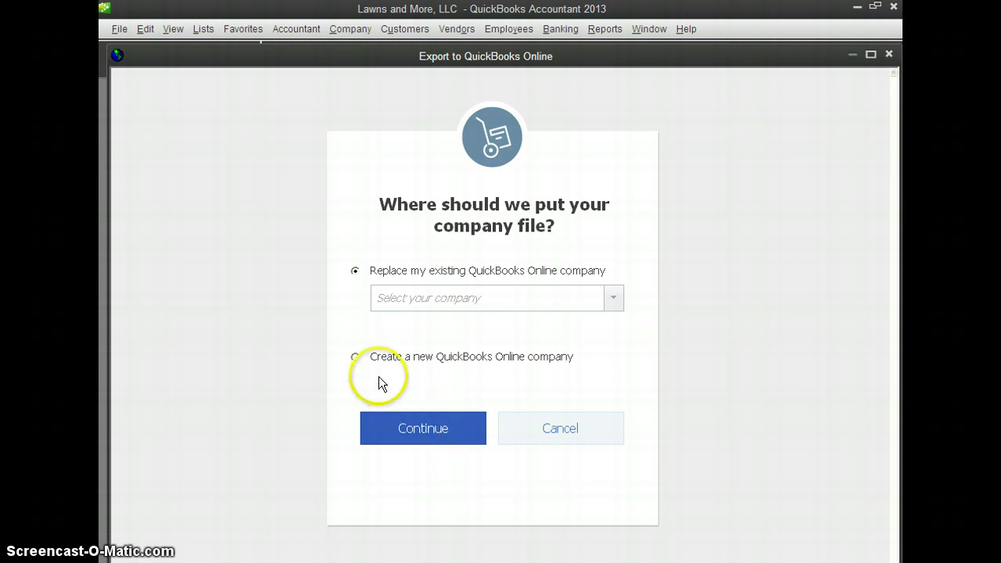
Choose to replace the existing Lawns and More, LLC online company and continue the export.
{"action": "left_click", "coordinate": [356, 359]}
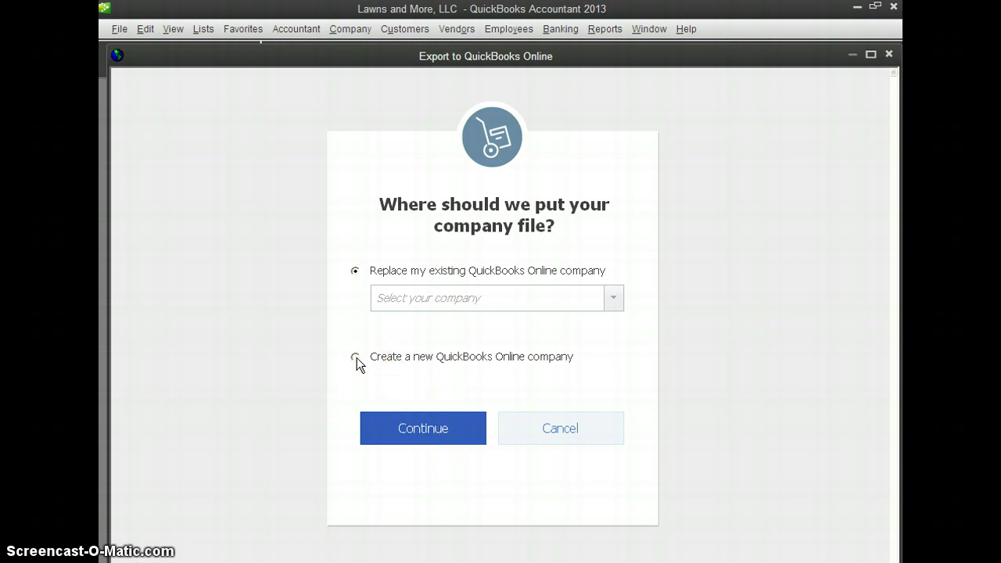
{"action": "left_click", "coordinate": [355, 359]}
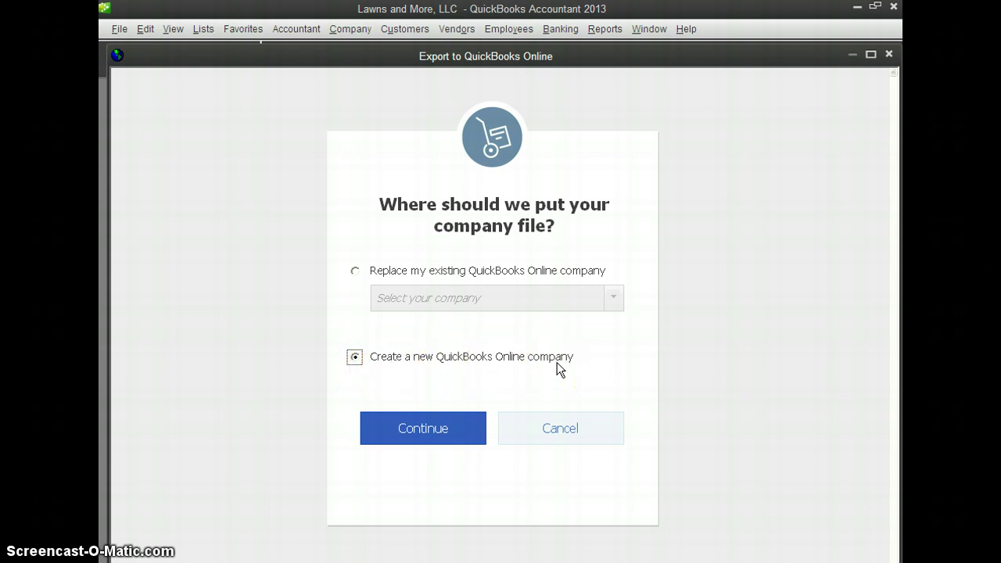
{"action": "left_click", "coordinate": [354, 271]}
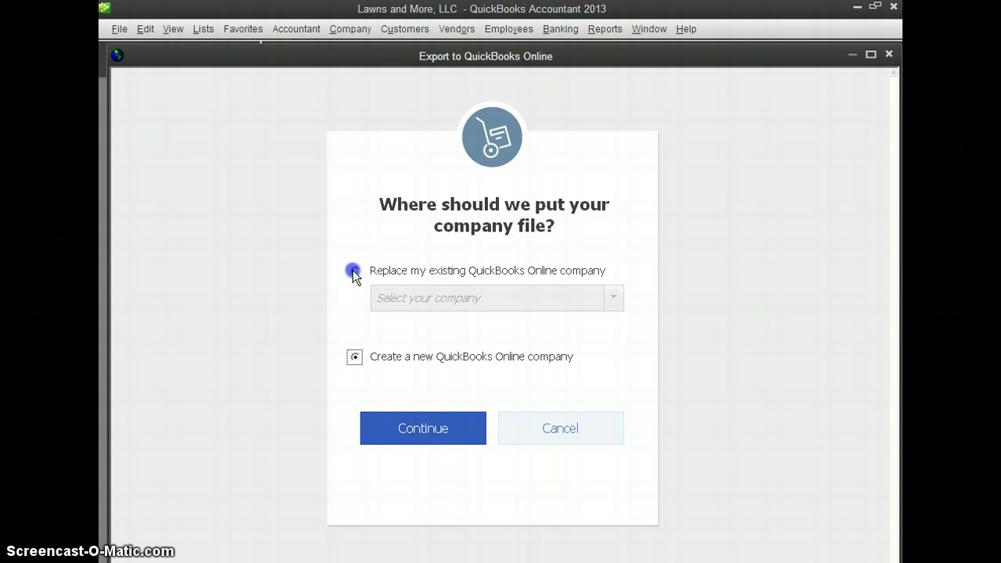
{"action": "left_click", "coordinate": [611, 302]}
{"action": "left_click", "coordinate": [543, 400]}
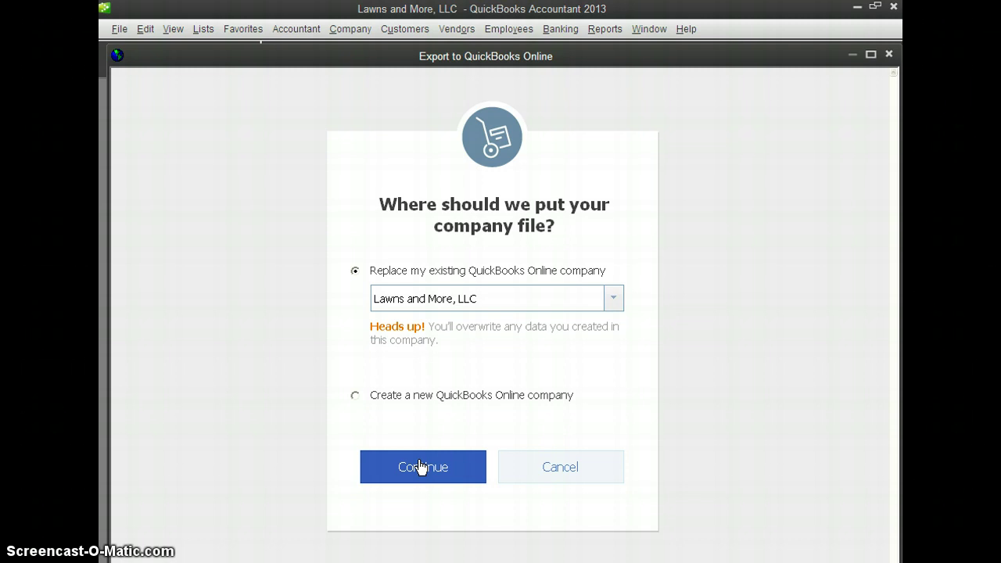
{"action": "left_click", "coordinate": [422, 468]}
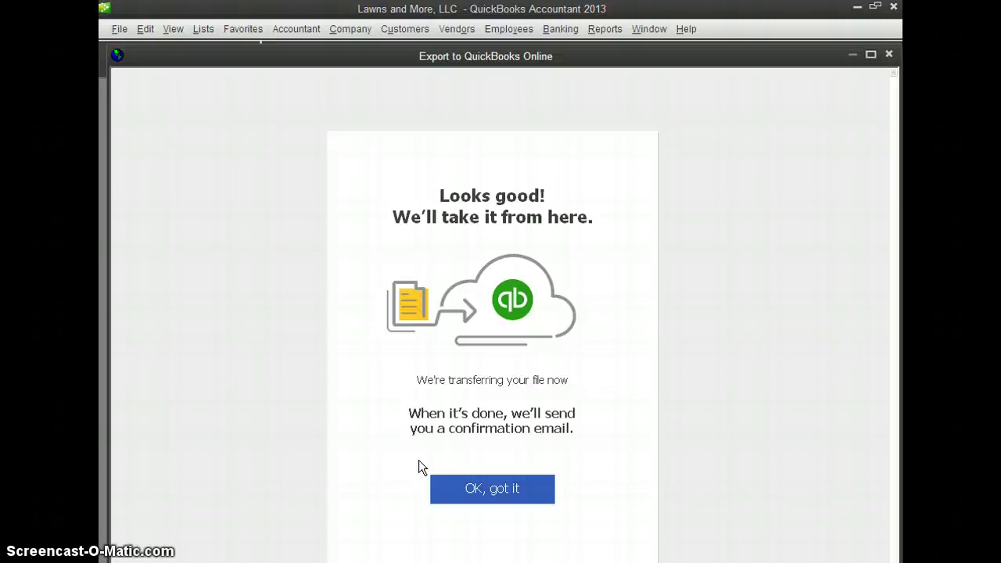
Acknowledge the file-transfer confirmation with 'OK, got it'.
{"action": "left_click", "coordinate": [476, 485]}
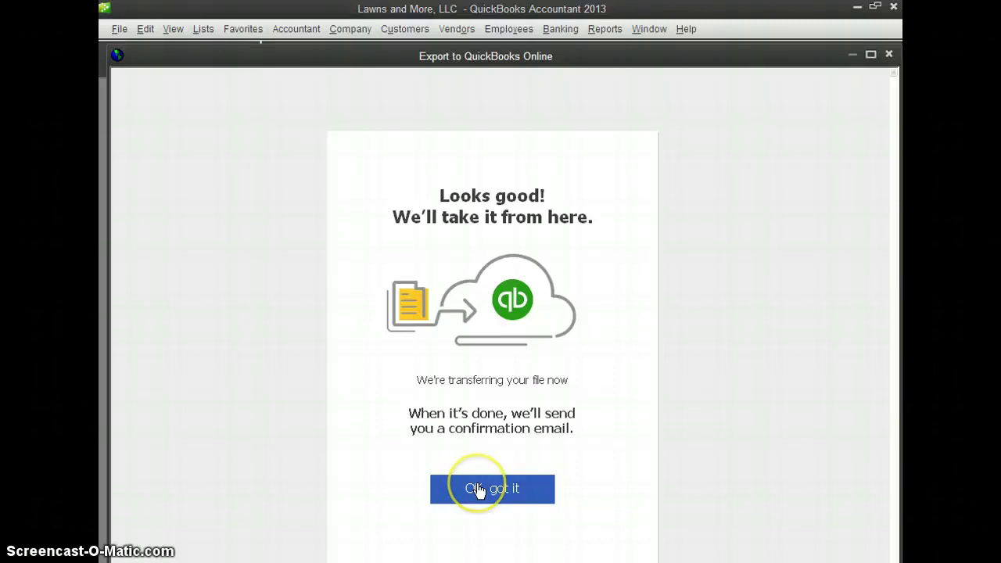
{"action": "left_click", "coordinate": [476, 488]}
{"action": "left_click", "coordinate": [478, 501]}
{"action": "left_click", "coordinate": [477, 488]}
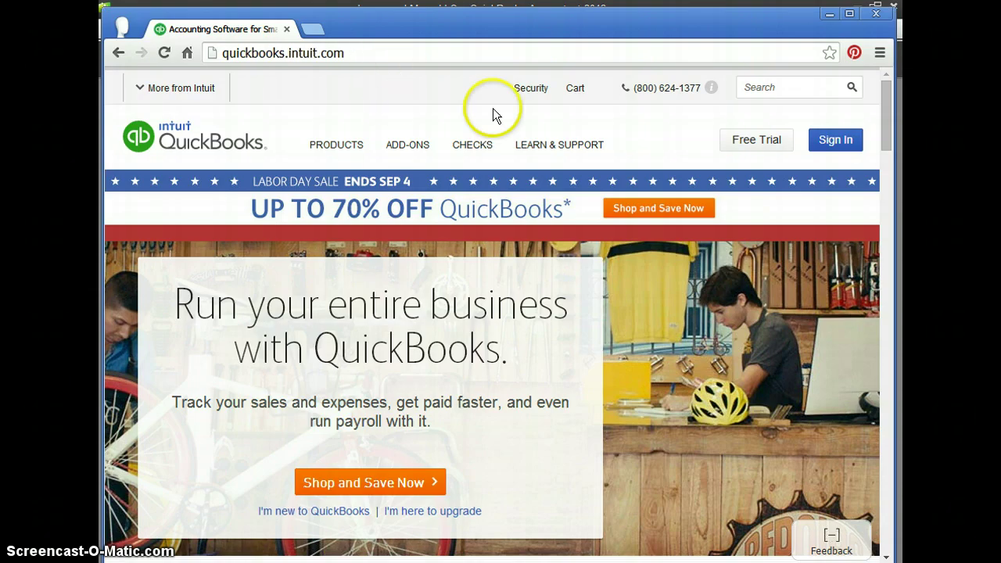
Sign in to QuickBooks Online, dismiss the attention notice, and open the Lawns and More client home.
{"action": "left_click", "coordinate": [819, 148]}
{"action": "left_click", "coordinate": [809, 173]}
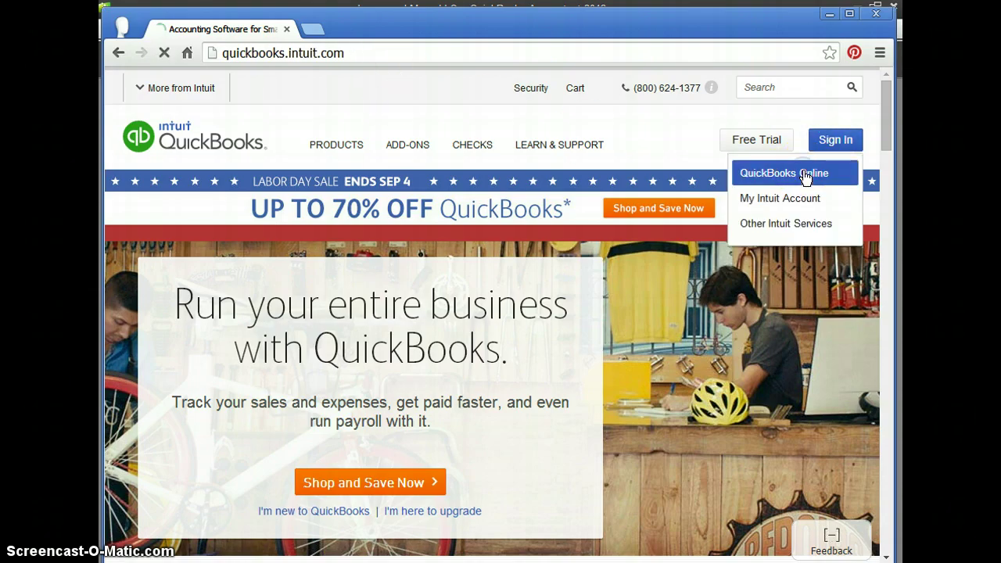
{"action": "mouse_move", "coordinate": [832, 140]}
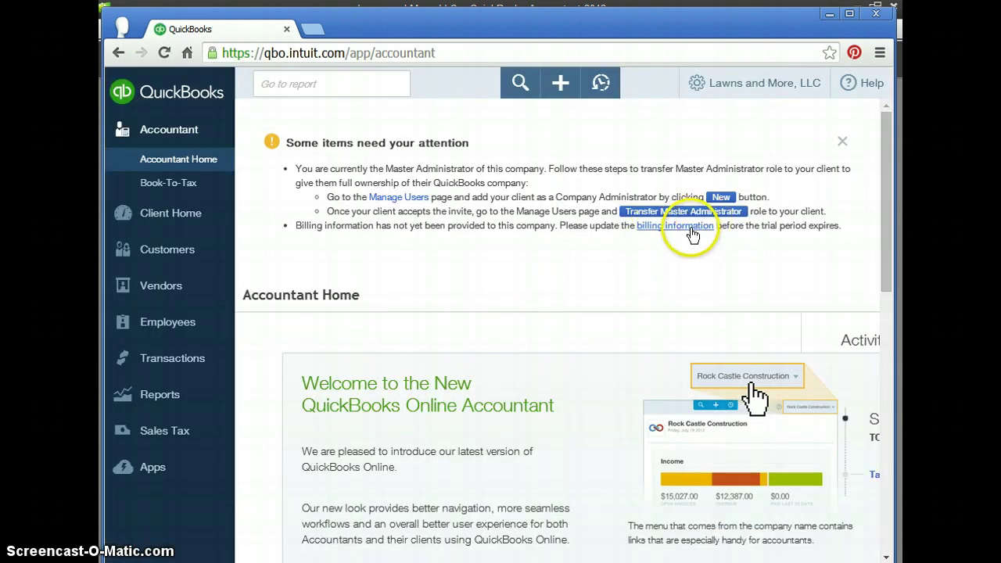
{"action": "left_click", "coordinate": [842, 141]}
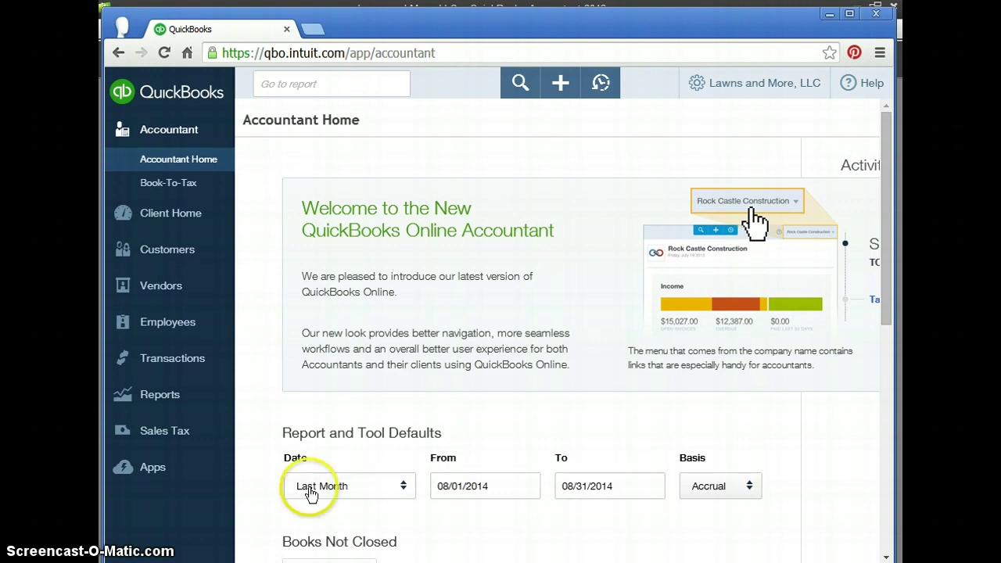
{"action": "left_click", "coordinate": [176, 214]}
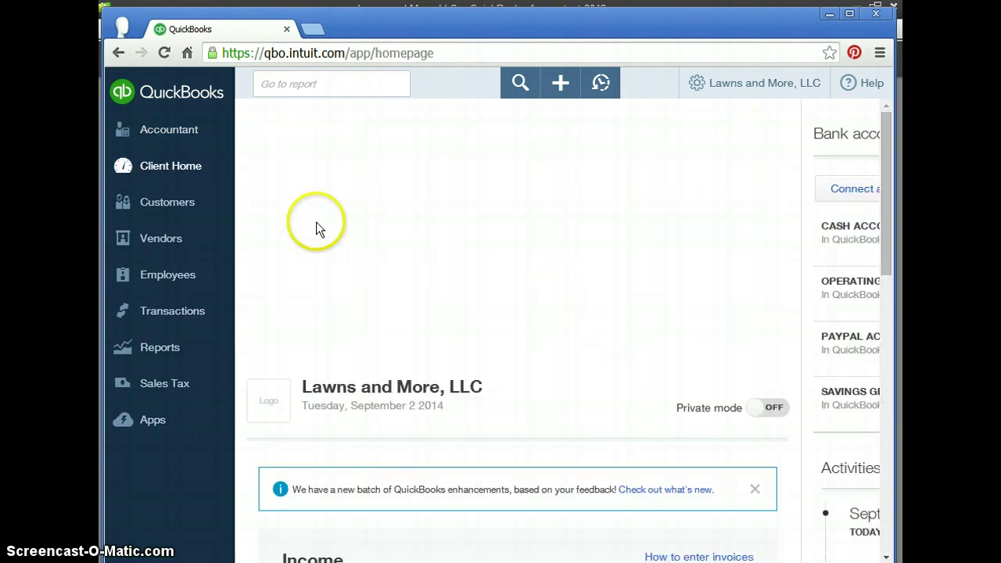
Go to Reports and open the Profit and Loss report.
{"action": "left_click", "coordinate": [561, 83]}
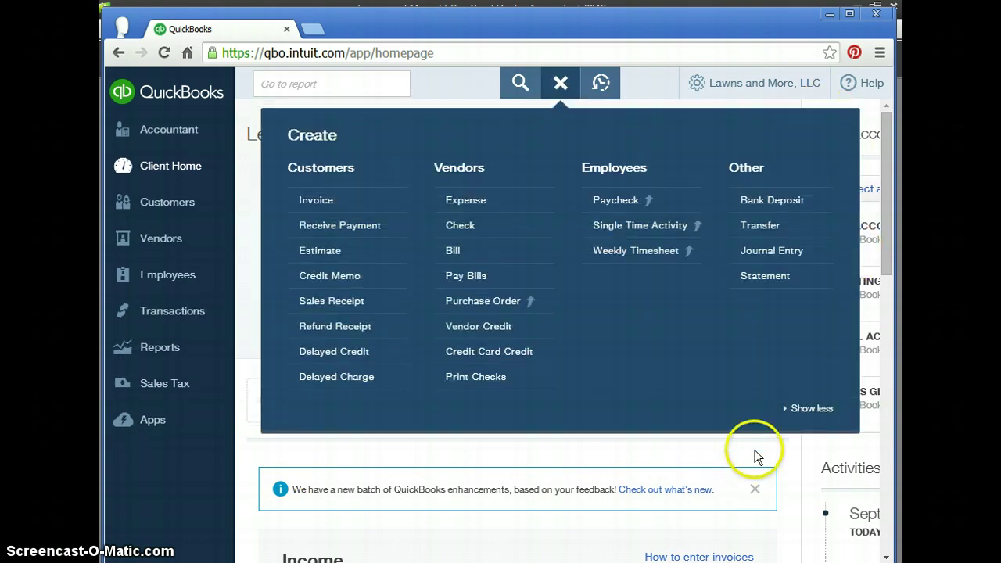
{"action": "left_click", "coordinate": [564, 86]}
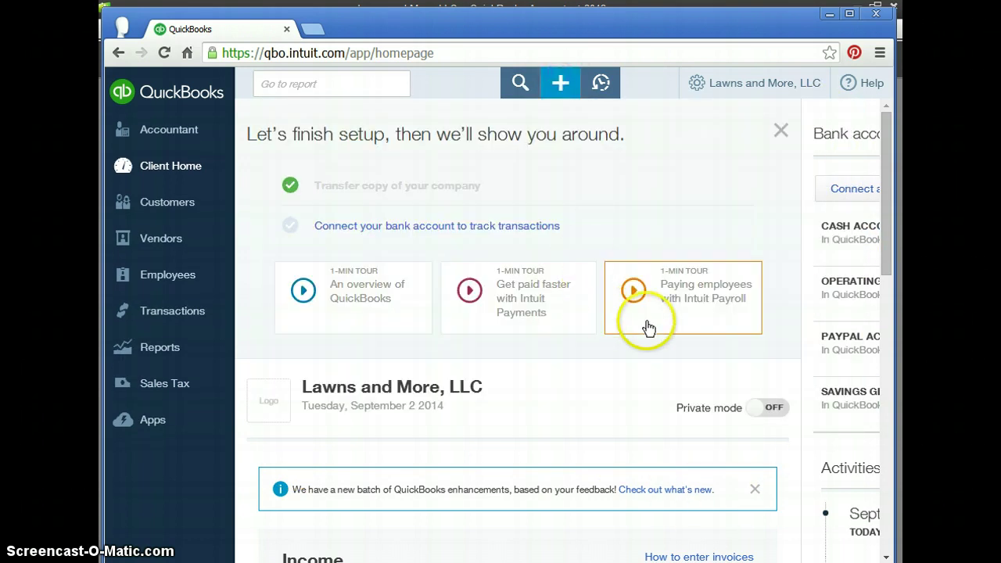
{"action": "left_click", "coordinate": [157, 352]}
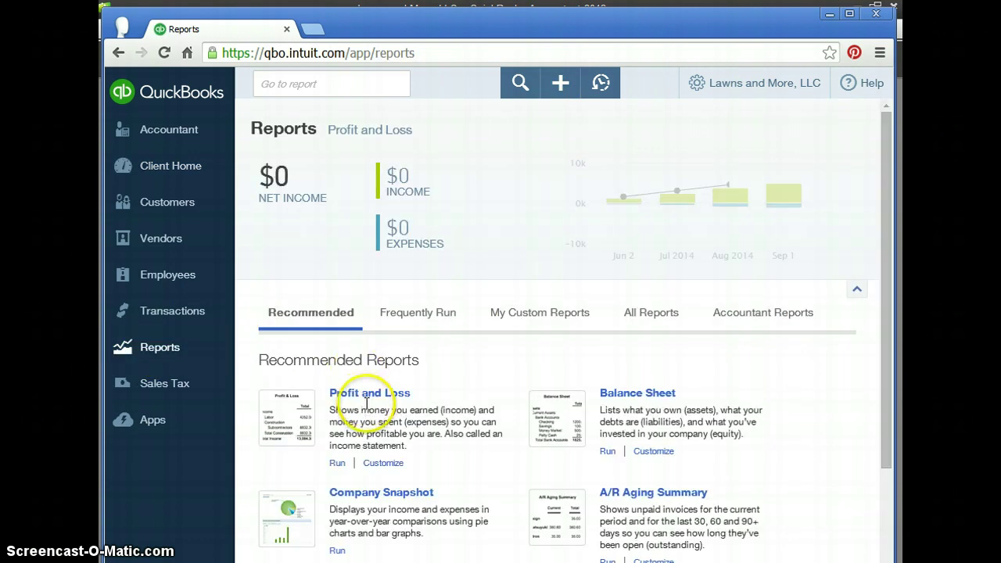
{"action": "left_click", "coordinate": [365, 398]}
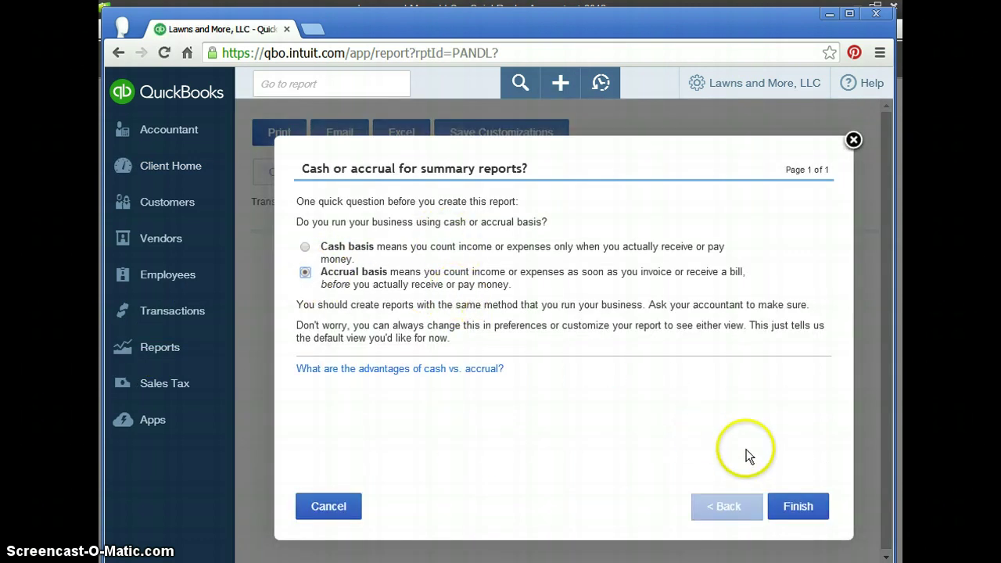
Create the accrual-basis Profit and Loss and rerun it for last year (2013).
{"action": "left_click", "coordinate": [782, 507]}
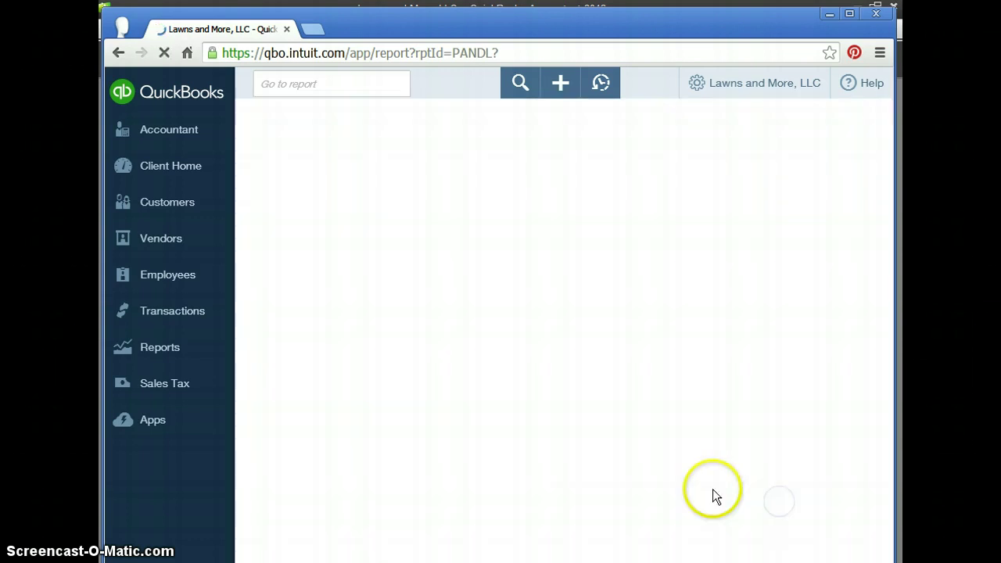
{"action": "left_click", "coordinate": [432, 205]}
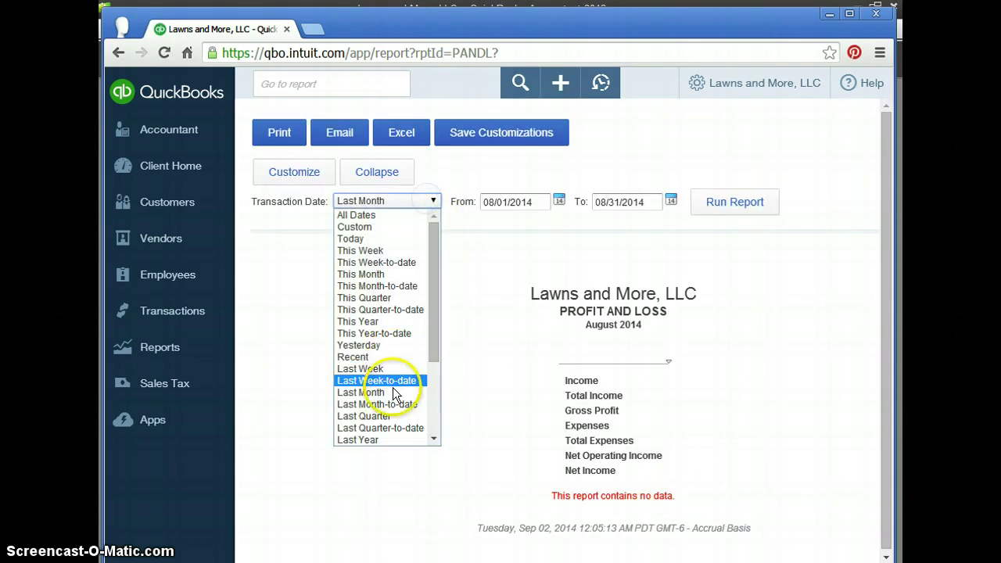
{"action": "left_click", "coordinate": [391, 436]}
{"action": "left_click", "coordinate": [740, 201]}
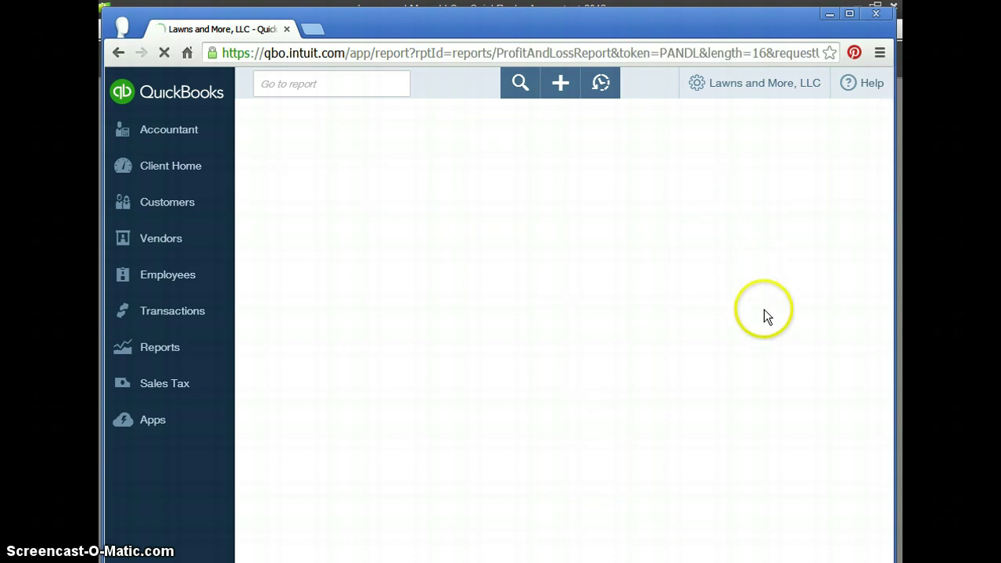
Review the $8,518.78 net income, then switch back to QuickBooks Accountant 2013.
{"action": "scroll", "coordinate": [767, 385], "scroll_direction": "down", "scroll_amount": 3}
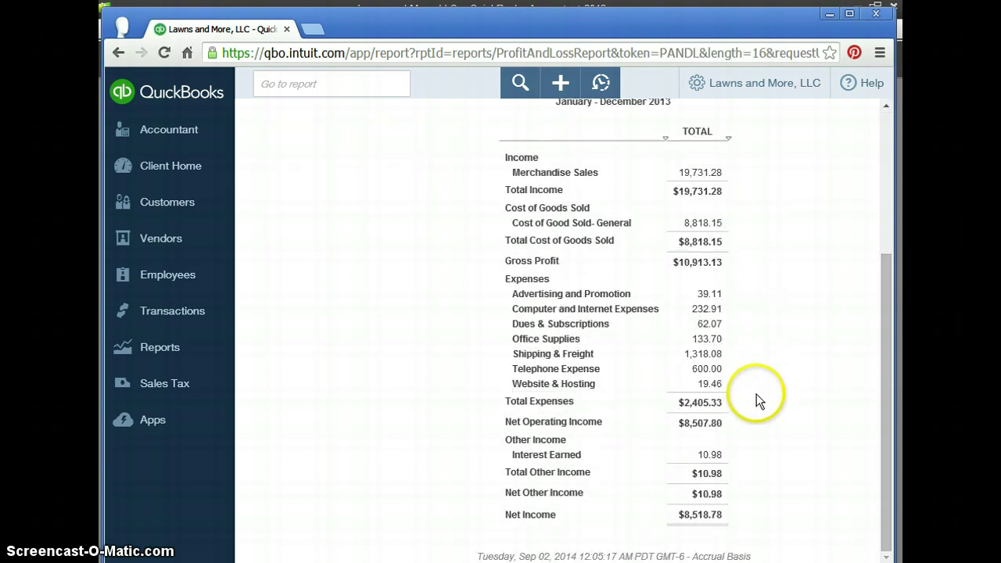
{"action": "scroll", "coordinate": [376, 248], "scroll_direction": "up", "scroll_amount": 3}
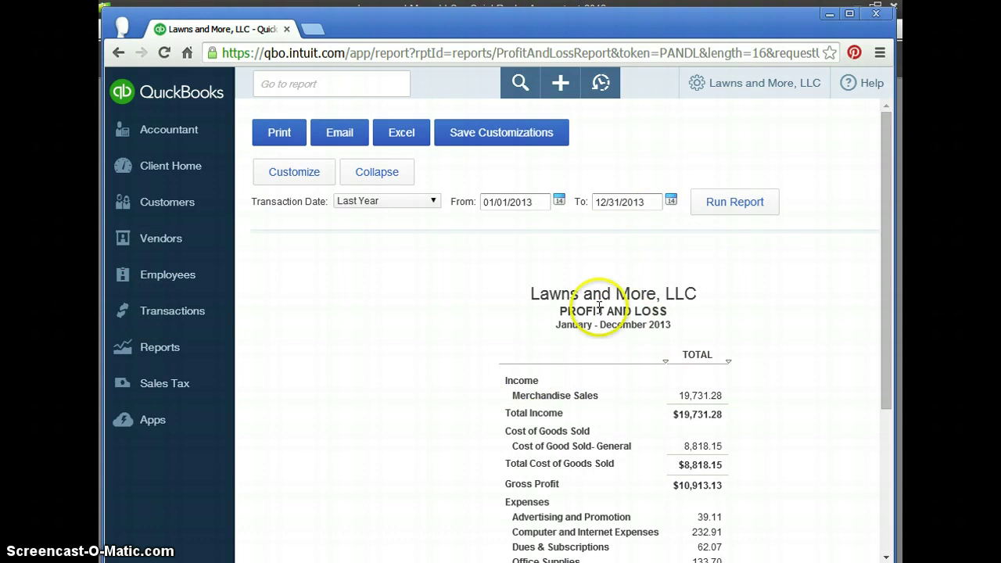
{"action": "scroll", "coordinate": [606, 338], "scroll_direction": "down", "scroll_amount": 3}
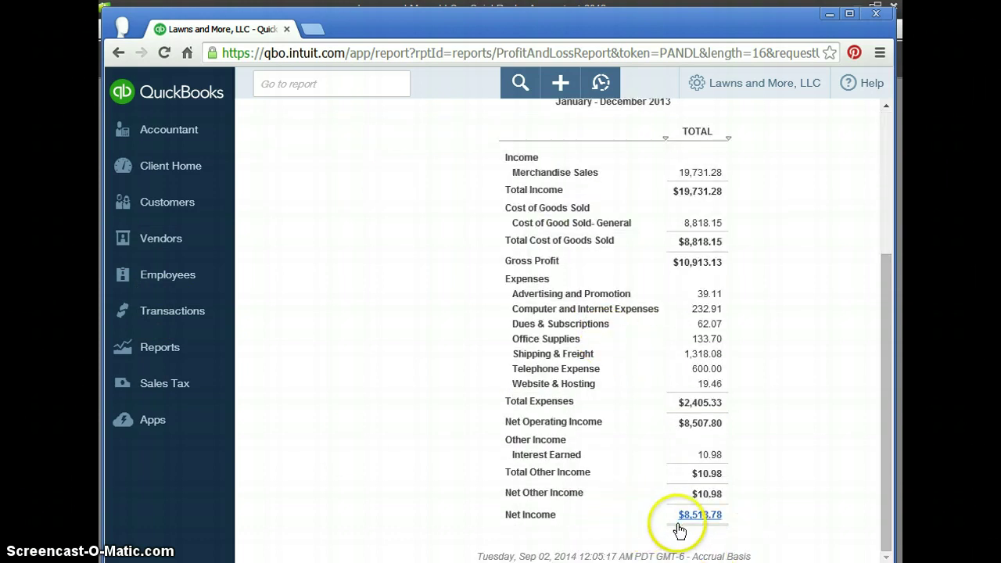
{"action": "scroll", "coordinate": [657, 518], "scroll_direction": "up", "scroll_amount": 3}
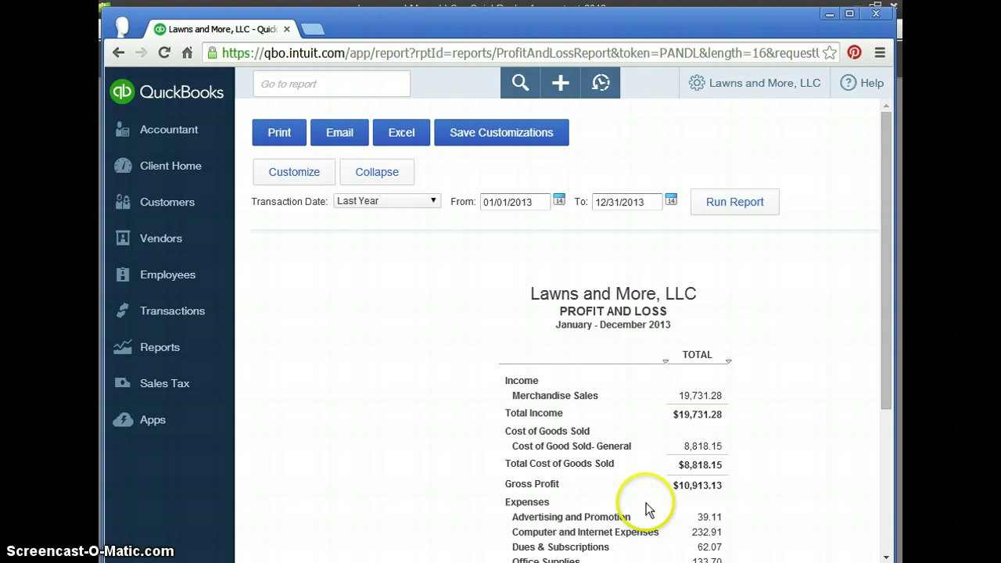
{"action": "scroll", "coordinate": [647, 510], "scroll_direction": "down", "scroll_amount": 3}
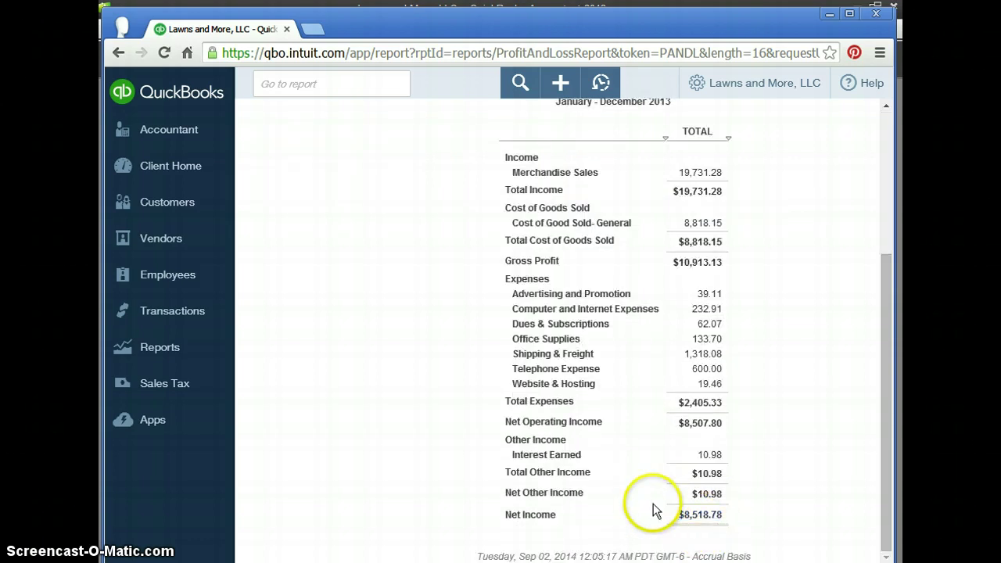
{"action": "scroll", "coordinate": [513, 385], "scroll_direction": "up", "scroll_amount": 3}
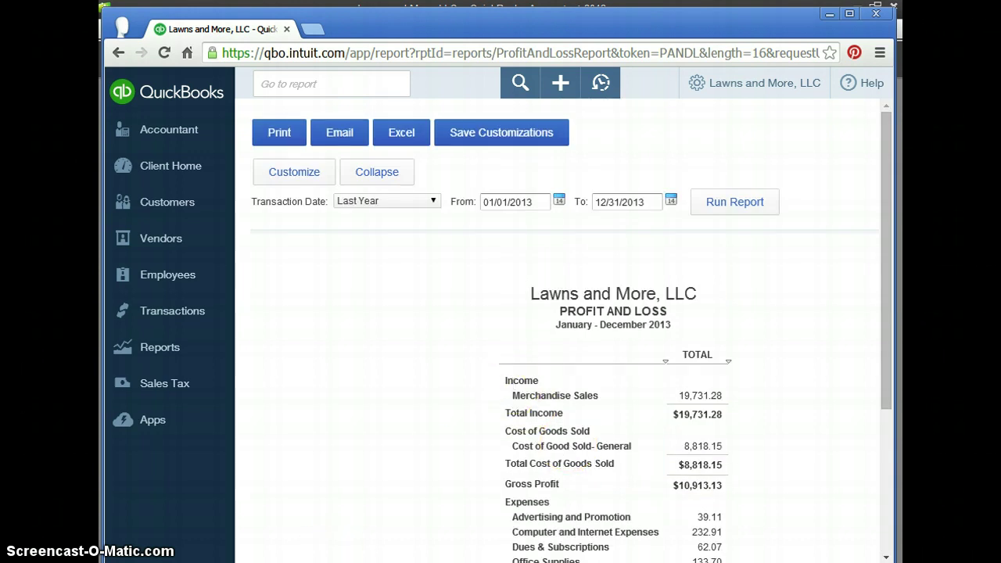
{"action": "key", "text": "alt+Tab"}
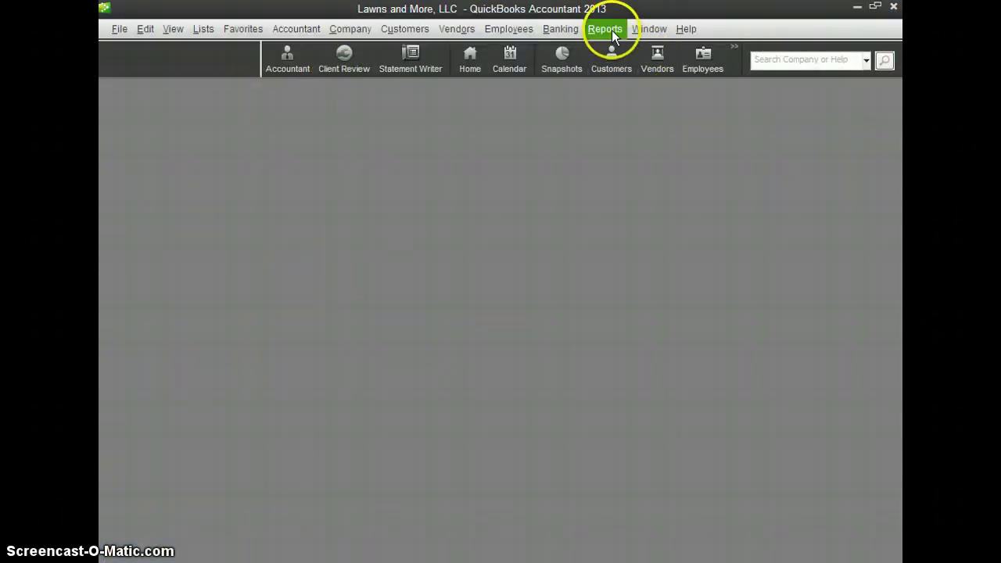
Open the maximized Profit & Loss Standard report dated Last Fiscal Year.
{"action": "left_click", "coordinate": [612, 30]}
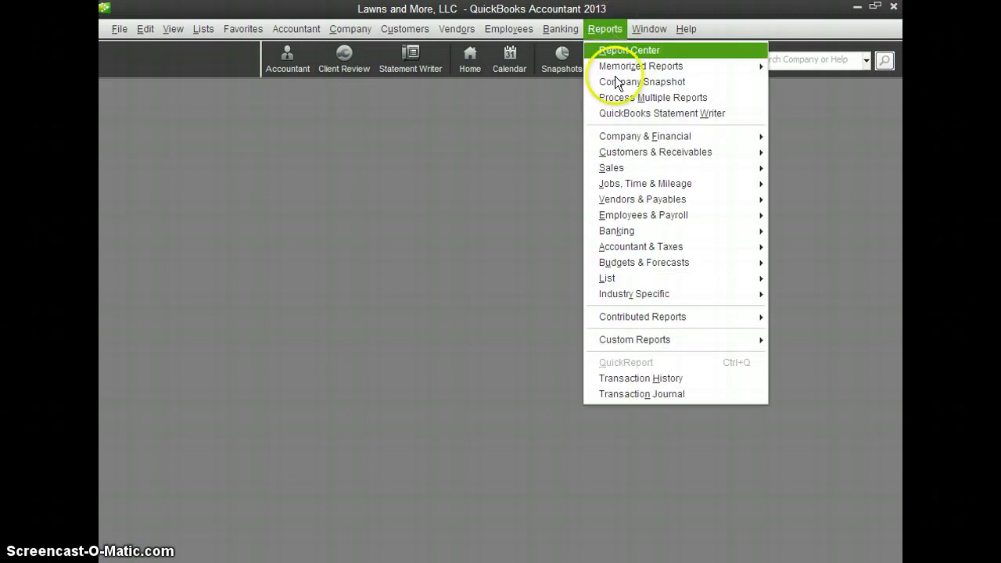
{"action": "mouse_move", "coordinate": [619, 135]}
{"action": "left_click", "coordinate": [524, 136]}
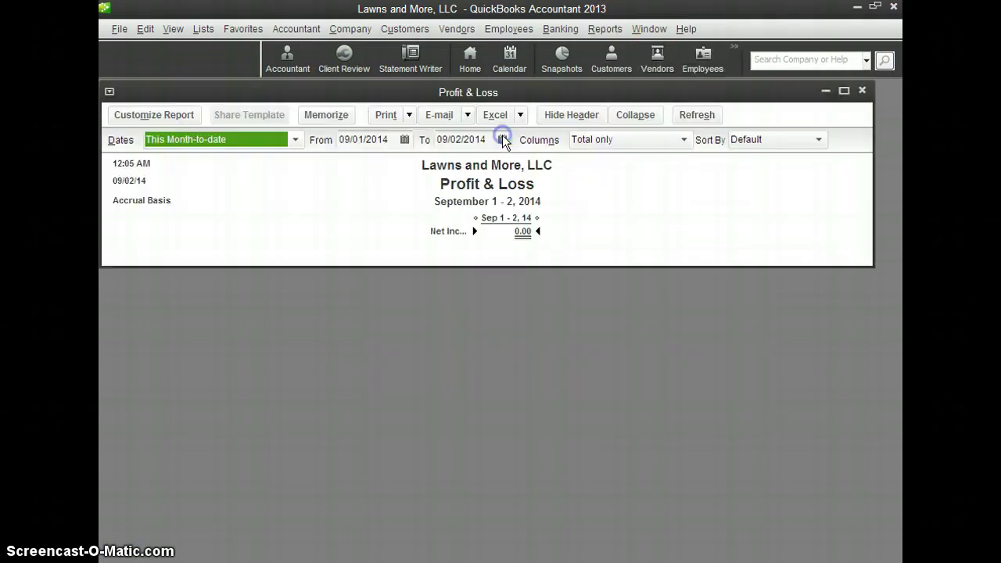
{"action": "left_click", "coordinate": [844, 91]}
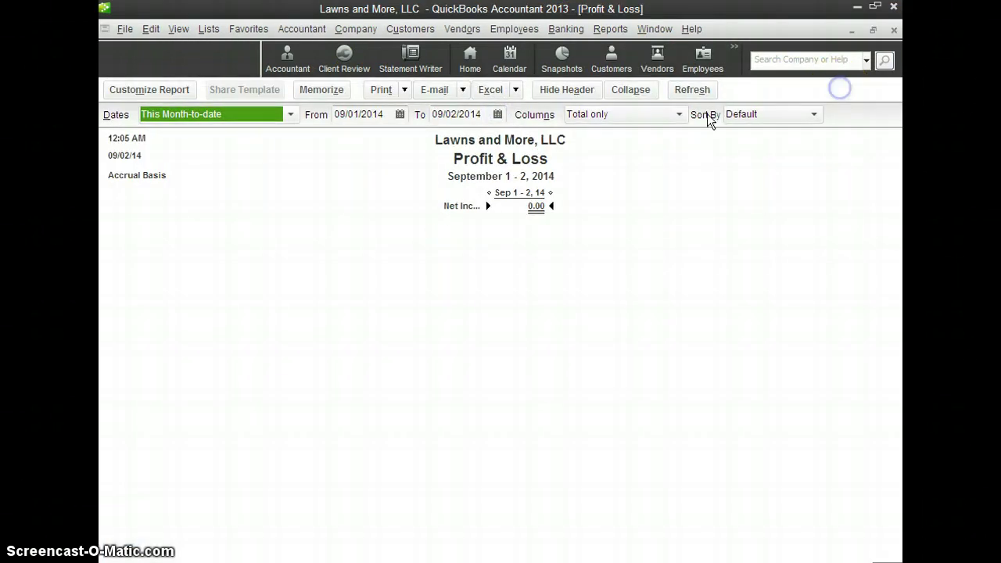
{"action": "left_click", "coordinate": [290, 115]}
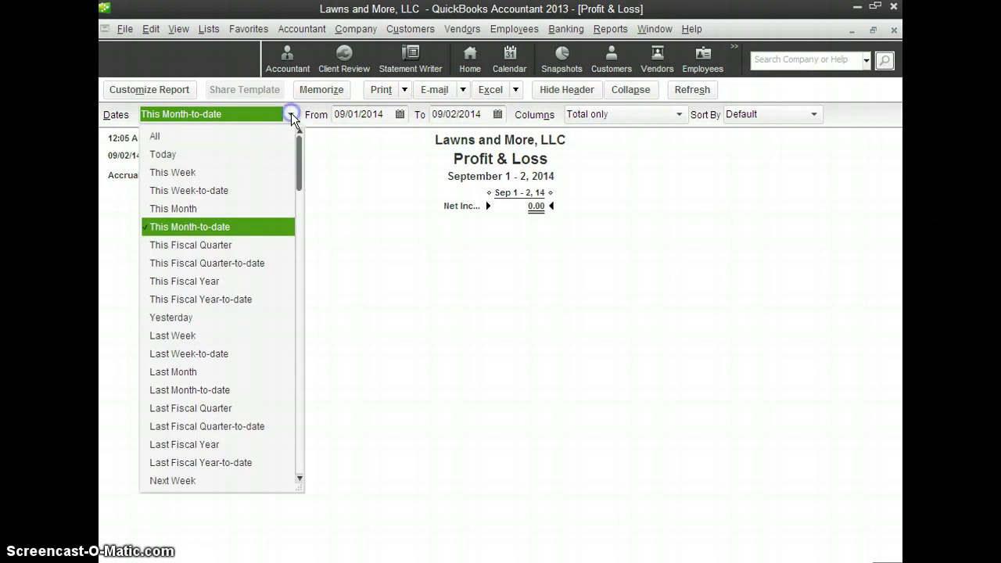
{"action": "left_click", "coordinate": [172, 445]}
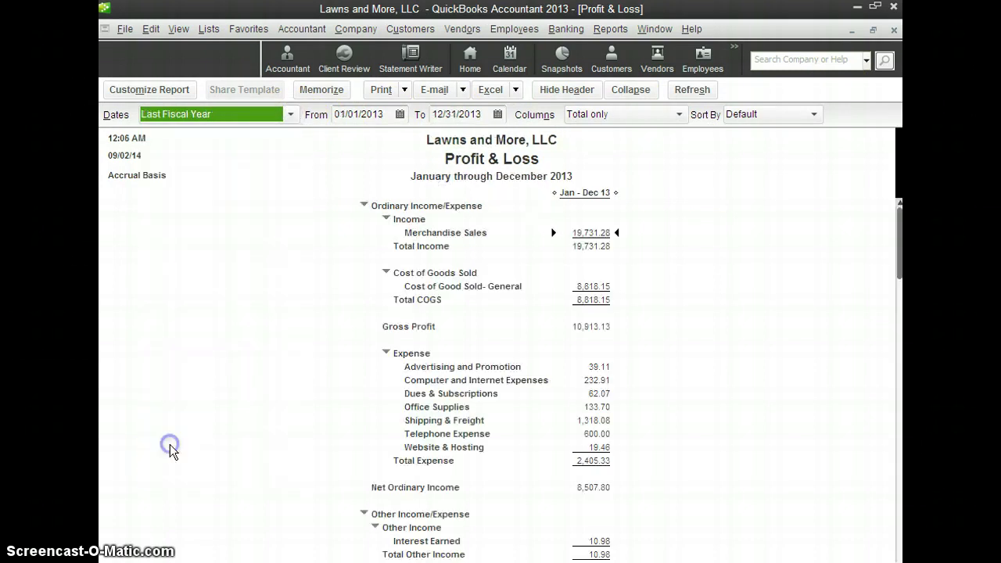
Open Customize Report and keep the accrual basis.
{"action": "left_click", "coordinate": [151, 92]}
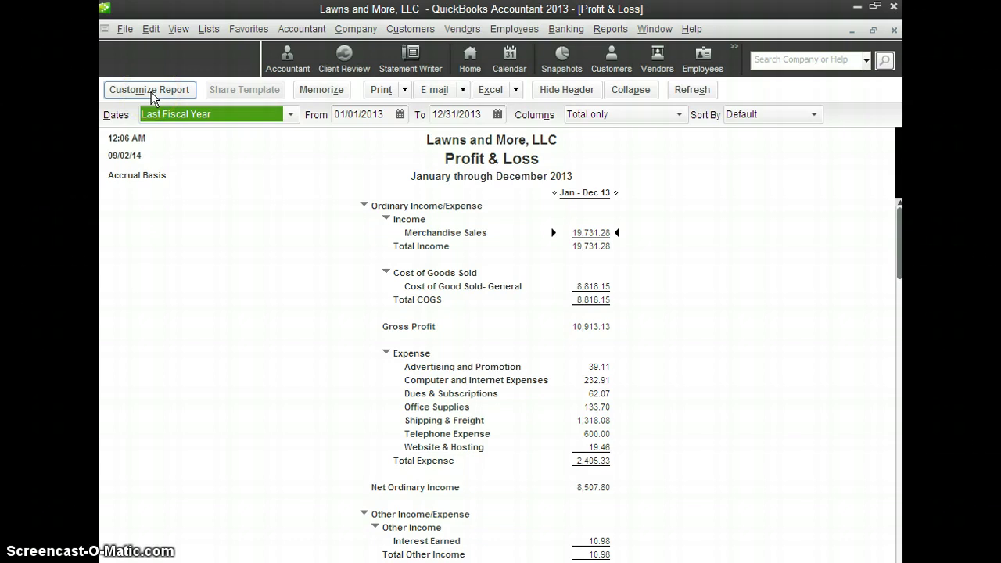
{"action": "left_click", "coordinate": [151, 92]}
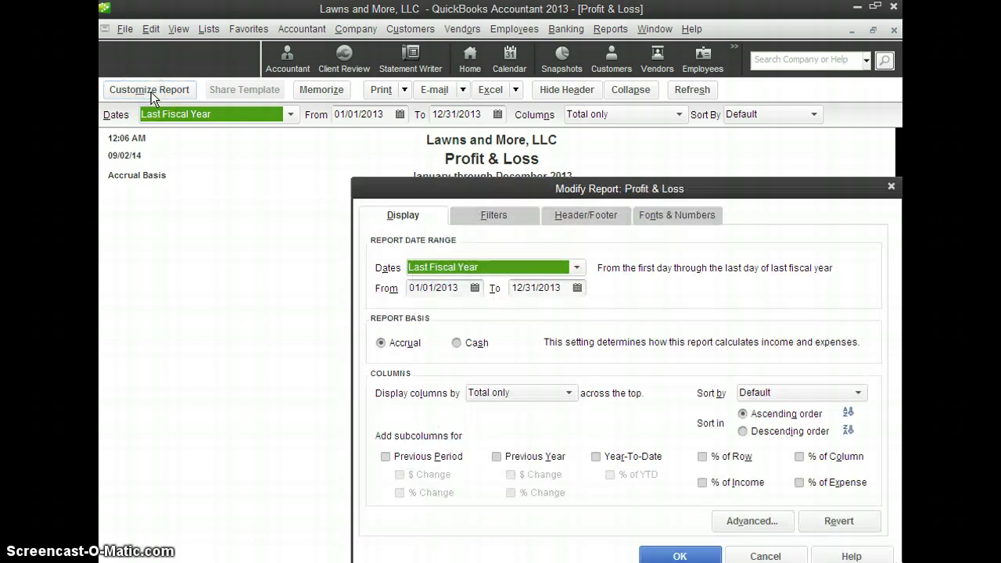
{"action": "left_click", "coordinate": [380, 344]}
Apply the report settings and review the accrual 2013 Profit & Loss down to its 8,518.78 net income.
{"action": "left_click", "coordinate": [673, 555]}
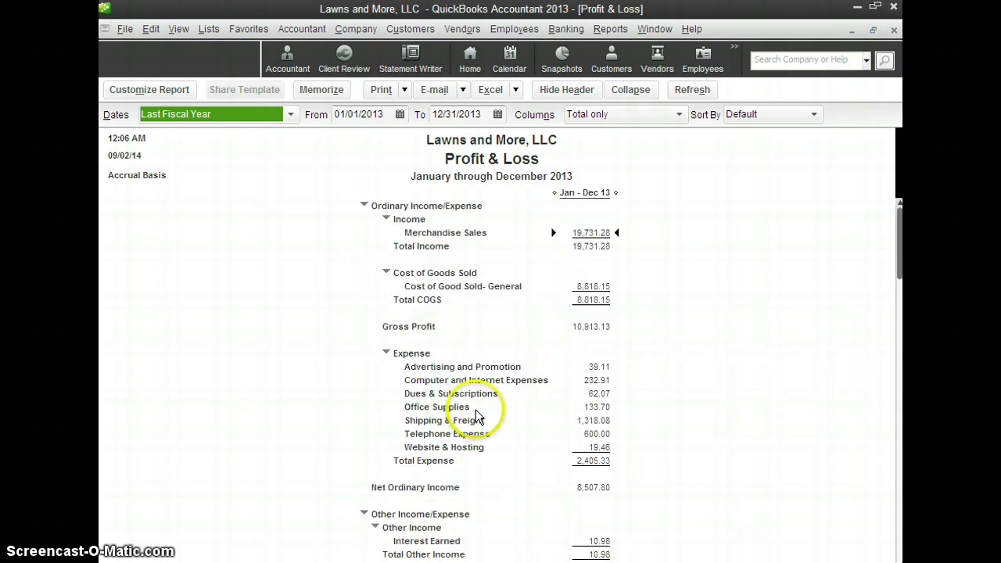
{"action": "scroll", "coordinate": [446, 413], "scroll_direction": "down", "scroll_amount": 3}
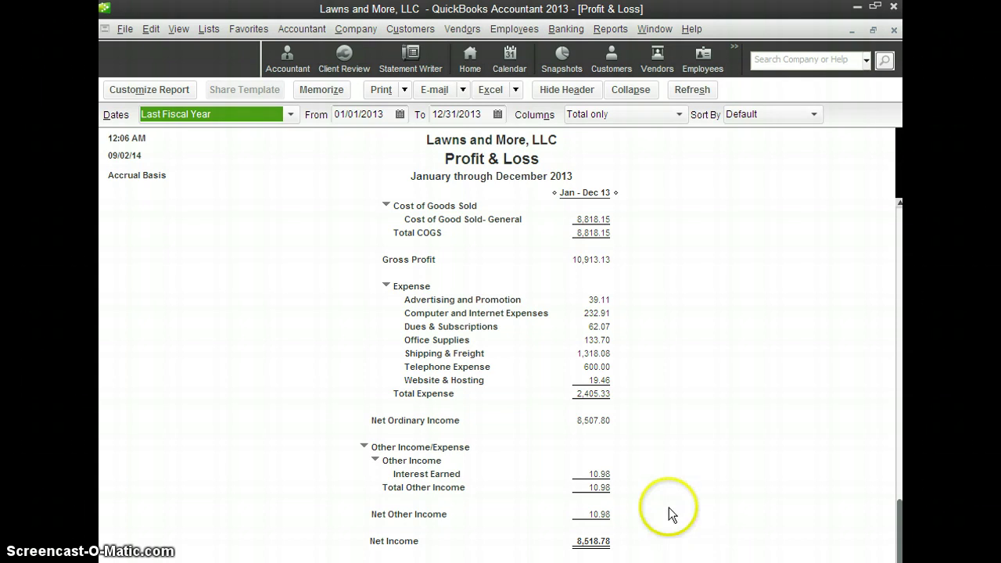
{"action": "scroll", "coordinate": [633, 452], "scroll_direction": "up", "scroll_amount": 2}
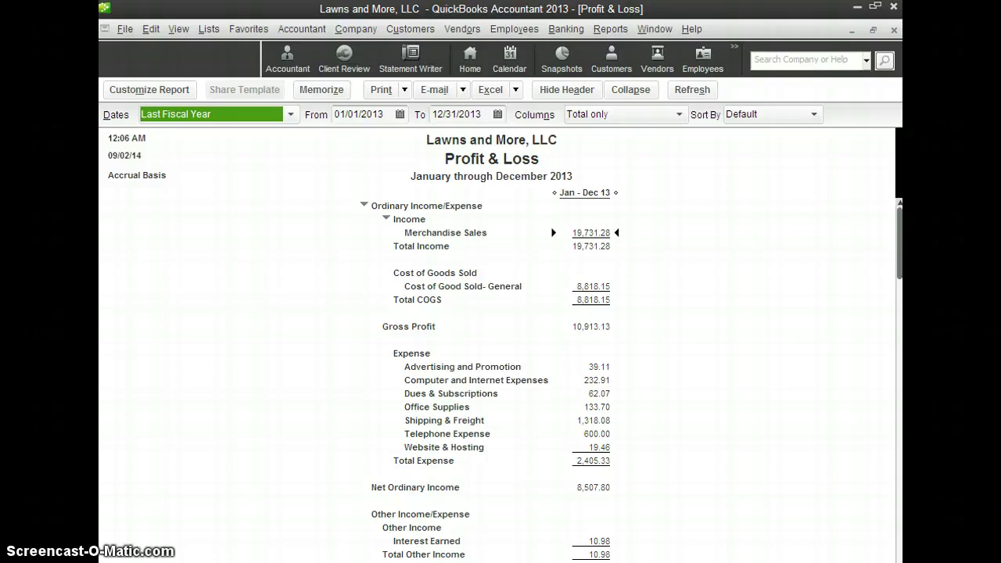
{"action": "key", "text": "alt+Tab"}
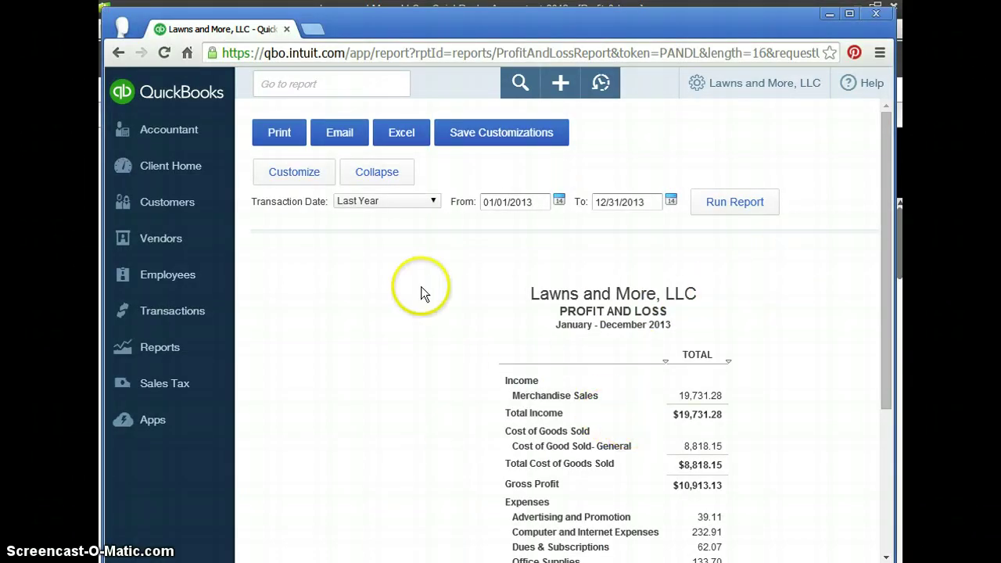
Rerun the QuickBooks Online Profit and Loss for All Dates and confirm its $8,518.78 net income.
{"action": "left_click", "coordinate": [426, 201]}
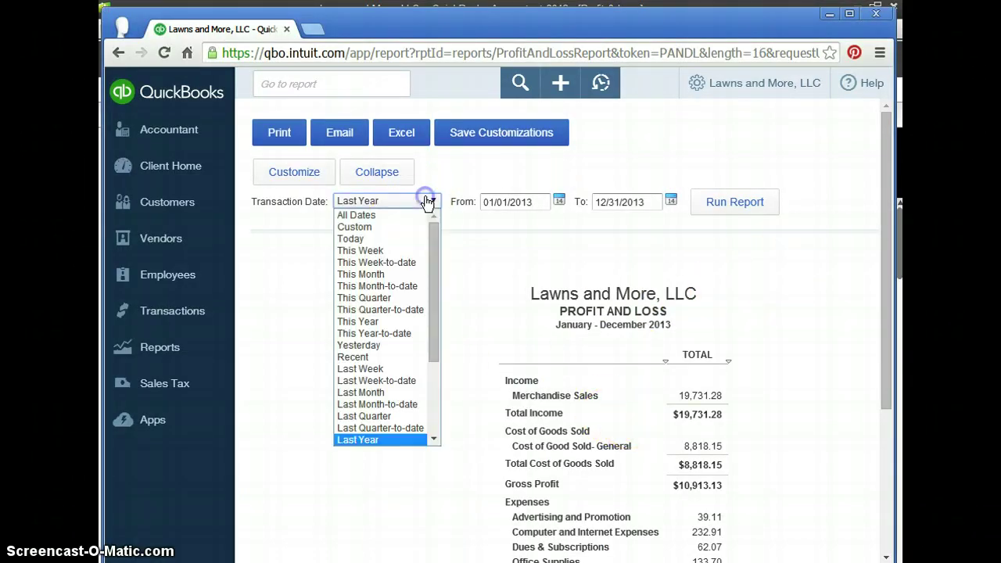
{"action": "left_click", "coordinate": [386, 220]}
{"action": "left_click", "coordinate": [727, 203]}
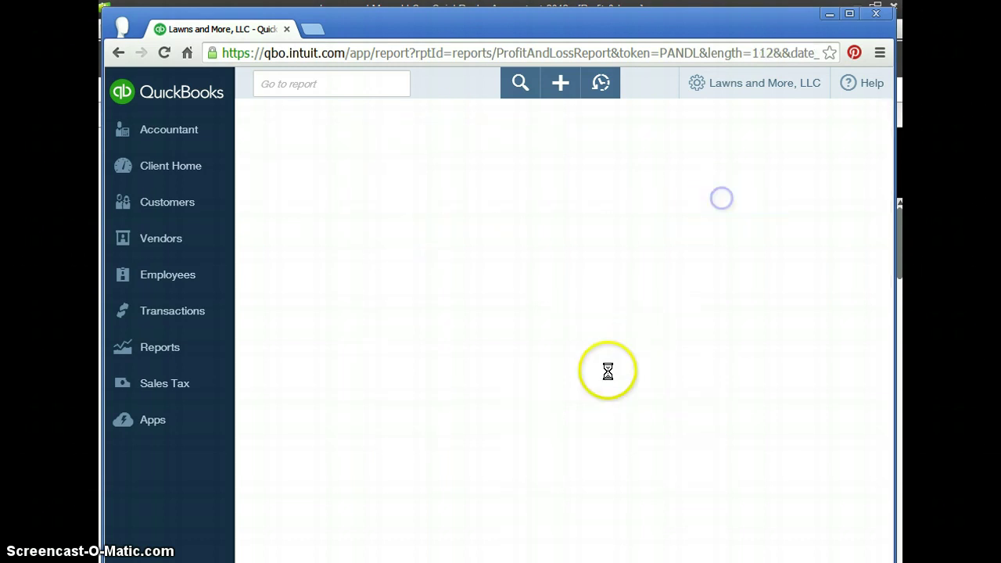
{"action": "scroll", "coordinate": [599, 373], "scroll_direction": "down", "scroll_amount": 2}
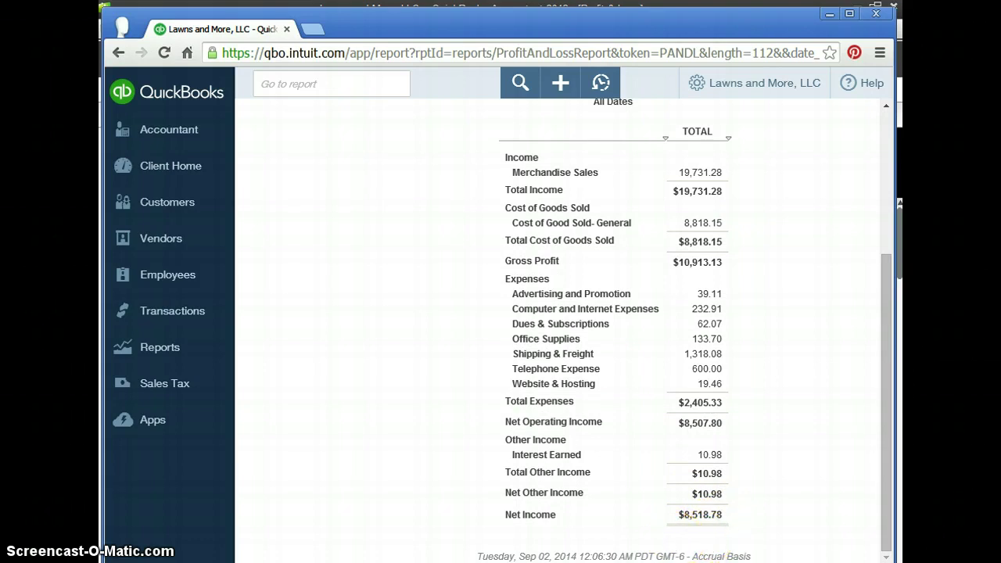
{"action": "key", "text": "alt+Tab"}
Refresh the desktop Profit & Loss with dates set to All and confirm 8,518.78 net income.
{"action": "left_click", "coordinate": [289, 115]}
{"action": "scroll", "coordinate": [266, 173], "scroll_direction": "up", "scroll_amount": 2}
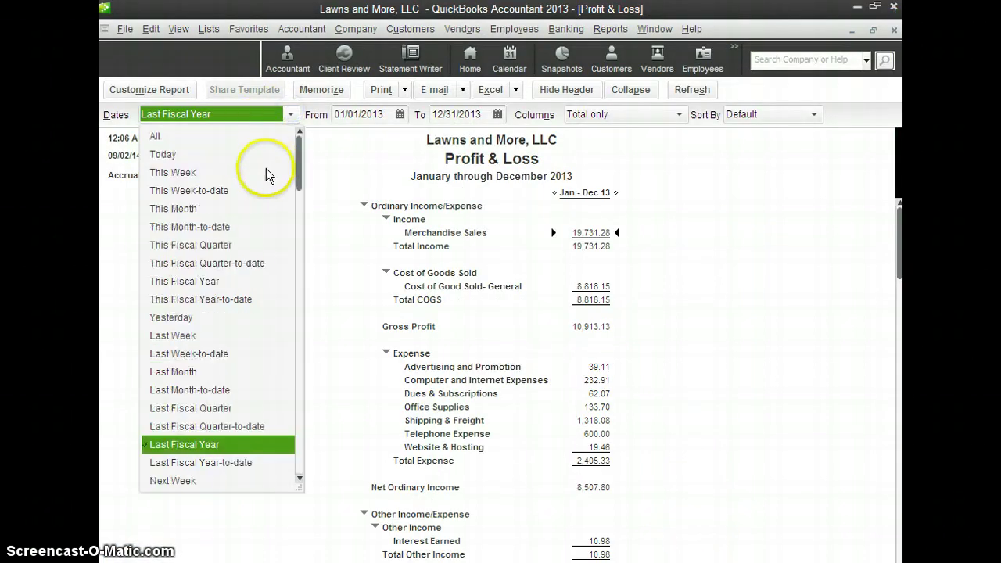
{"action": "left_click", "coordinate": [198, 136]}
{"action": "left_click", "coordinate": [701, 89]}
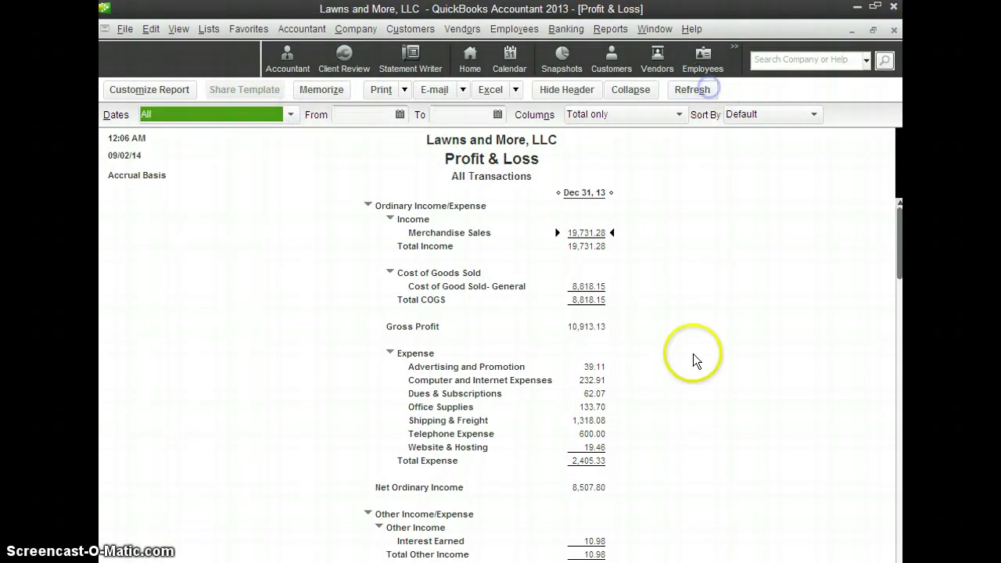
{"action": "scroll", "coordinate": [693, 354], "scroll_direction": "down", "scroll_amount": 2}
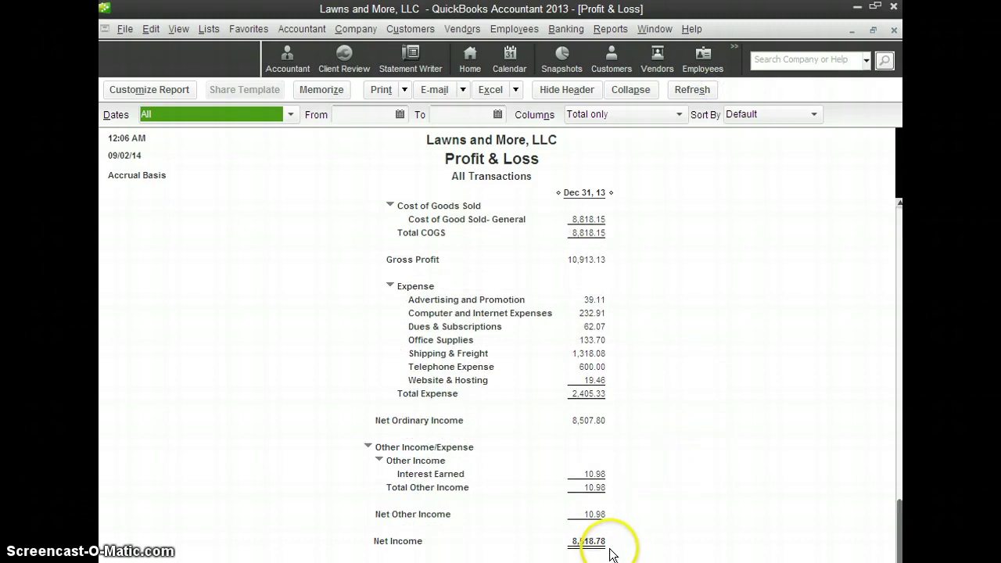
Show the online All Dates Profit and Loss from its heading: $19,731.28 income, $10,913.13 gross profit.
{"action": "key", "text": "alt+Tab"}
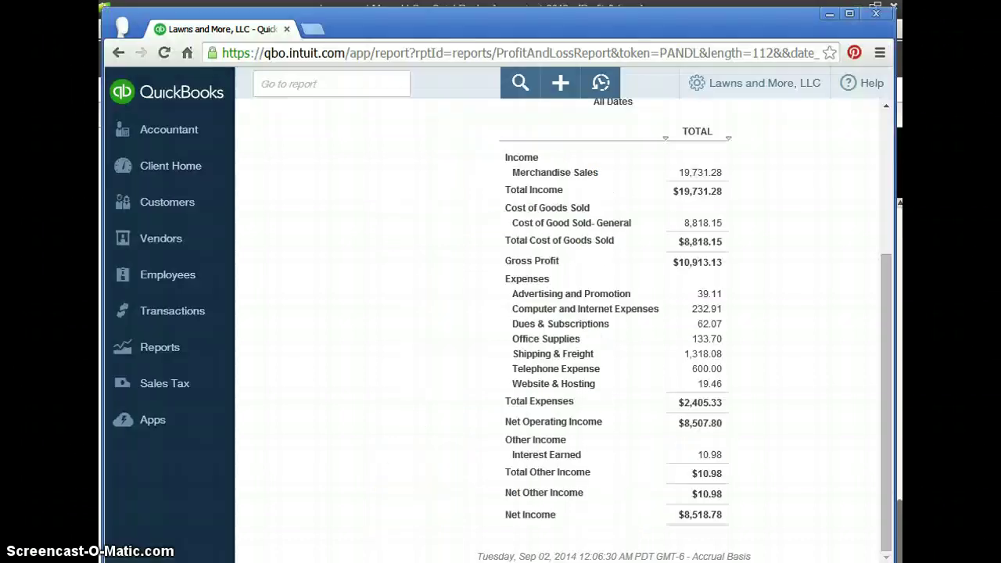
{"action": "scroll", "coordinate": [435, 374], "scroll_direction": "up", "scroll_amount": 5}
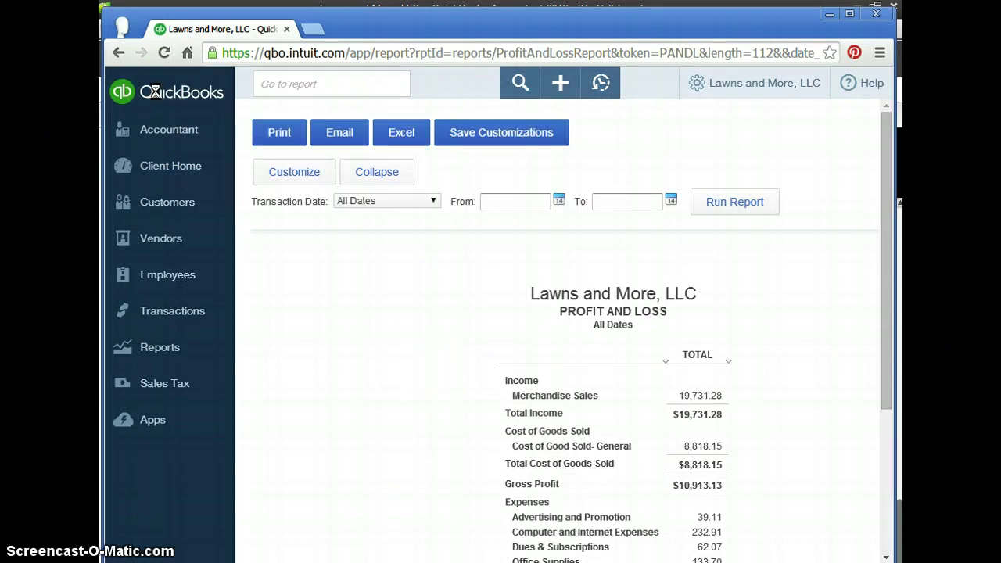
{"action": "left_click", "coordinate": [347, 320]}
{"action": "left_click", "coordinate": [333, 335]}
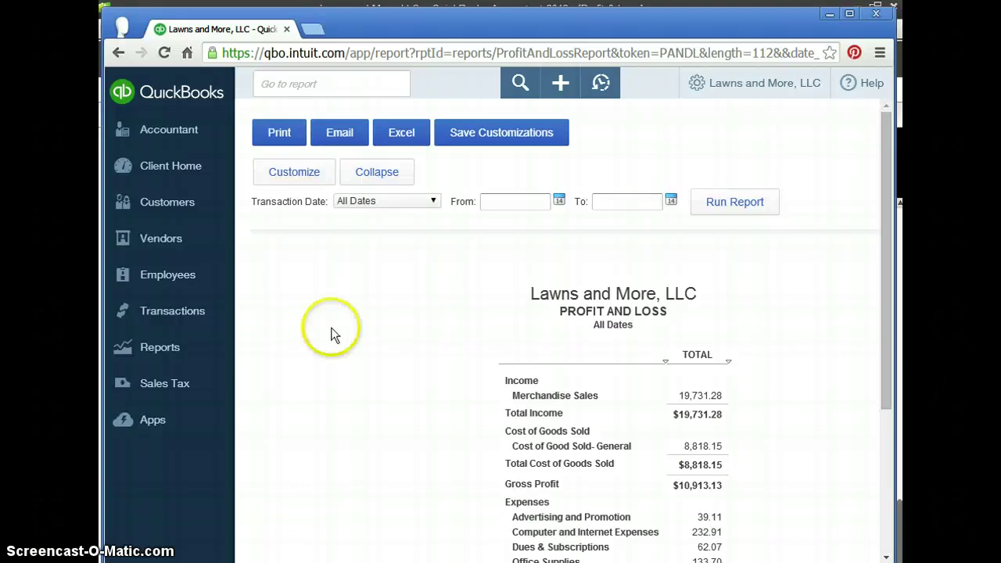